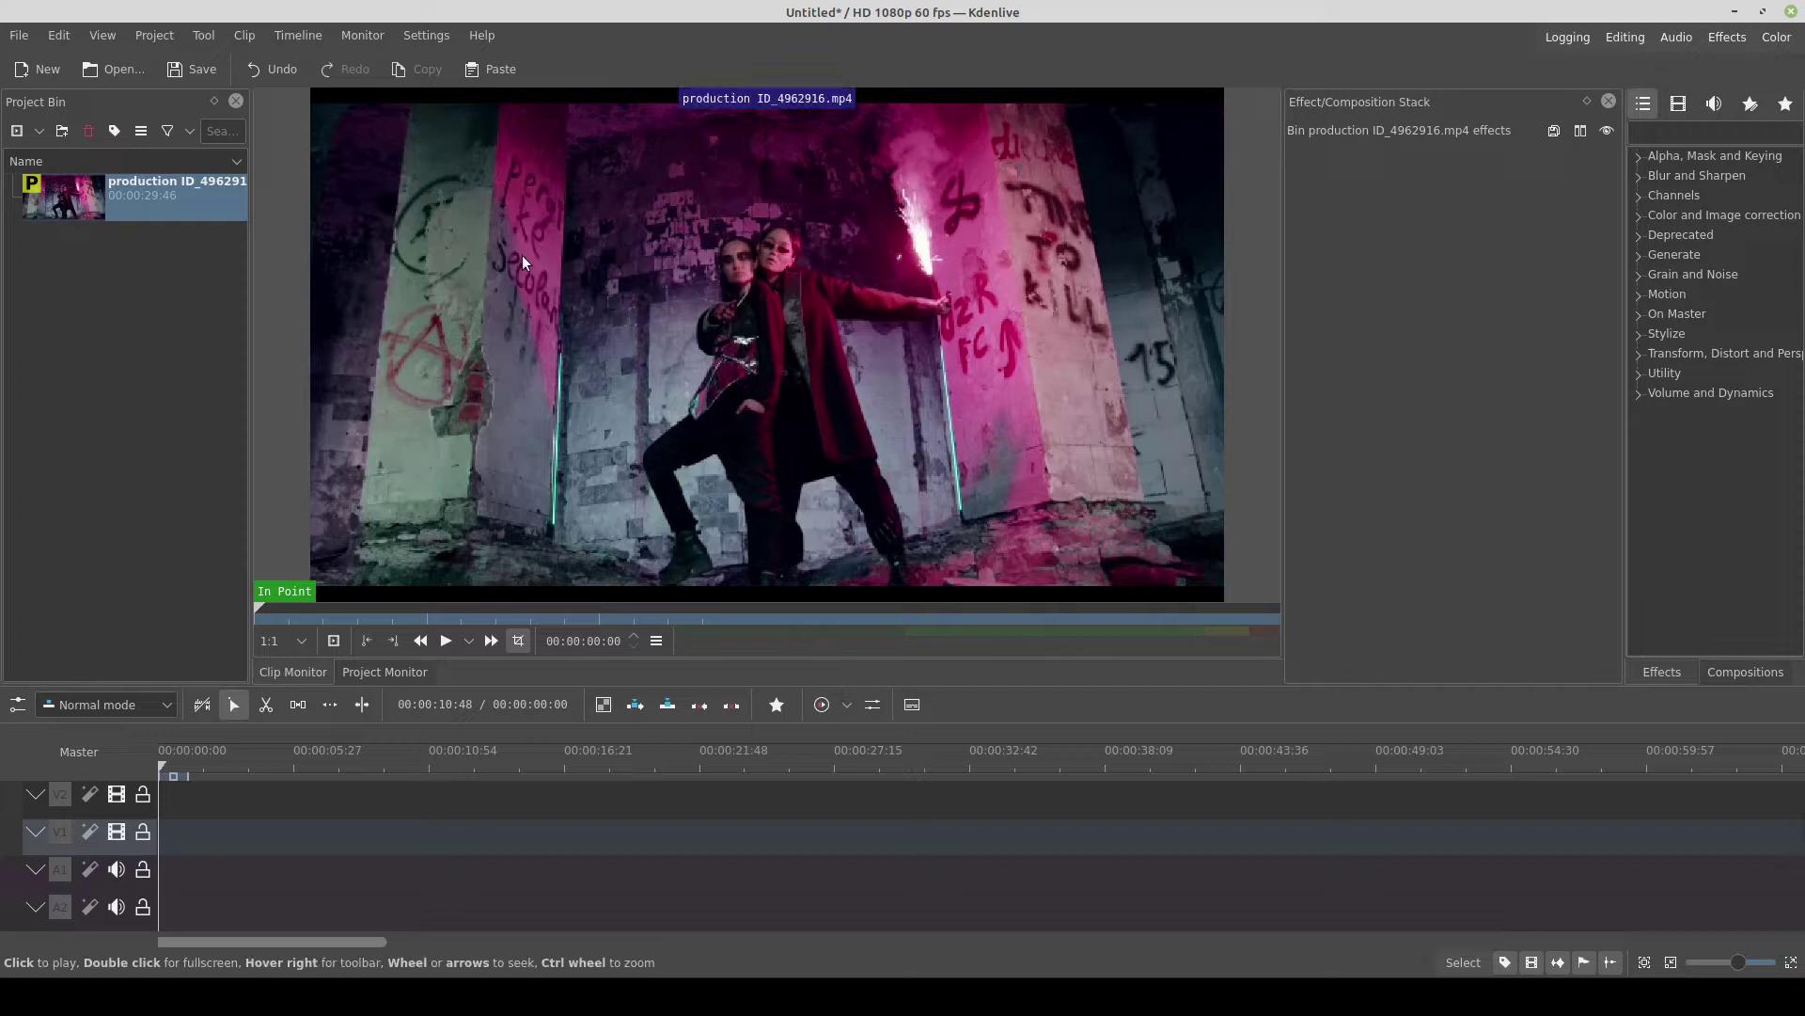
- Briefly show the Library panel beside the Project Bin, then close it
click(100, 34)
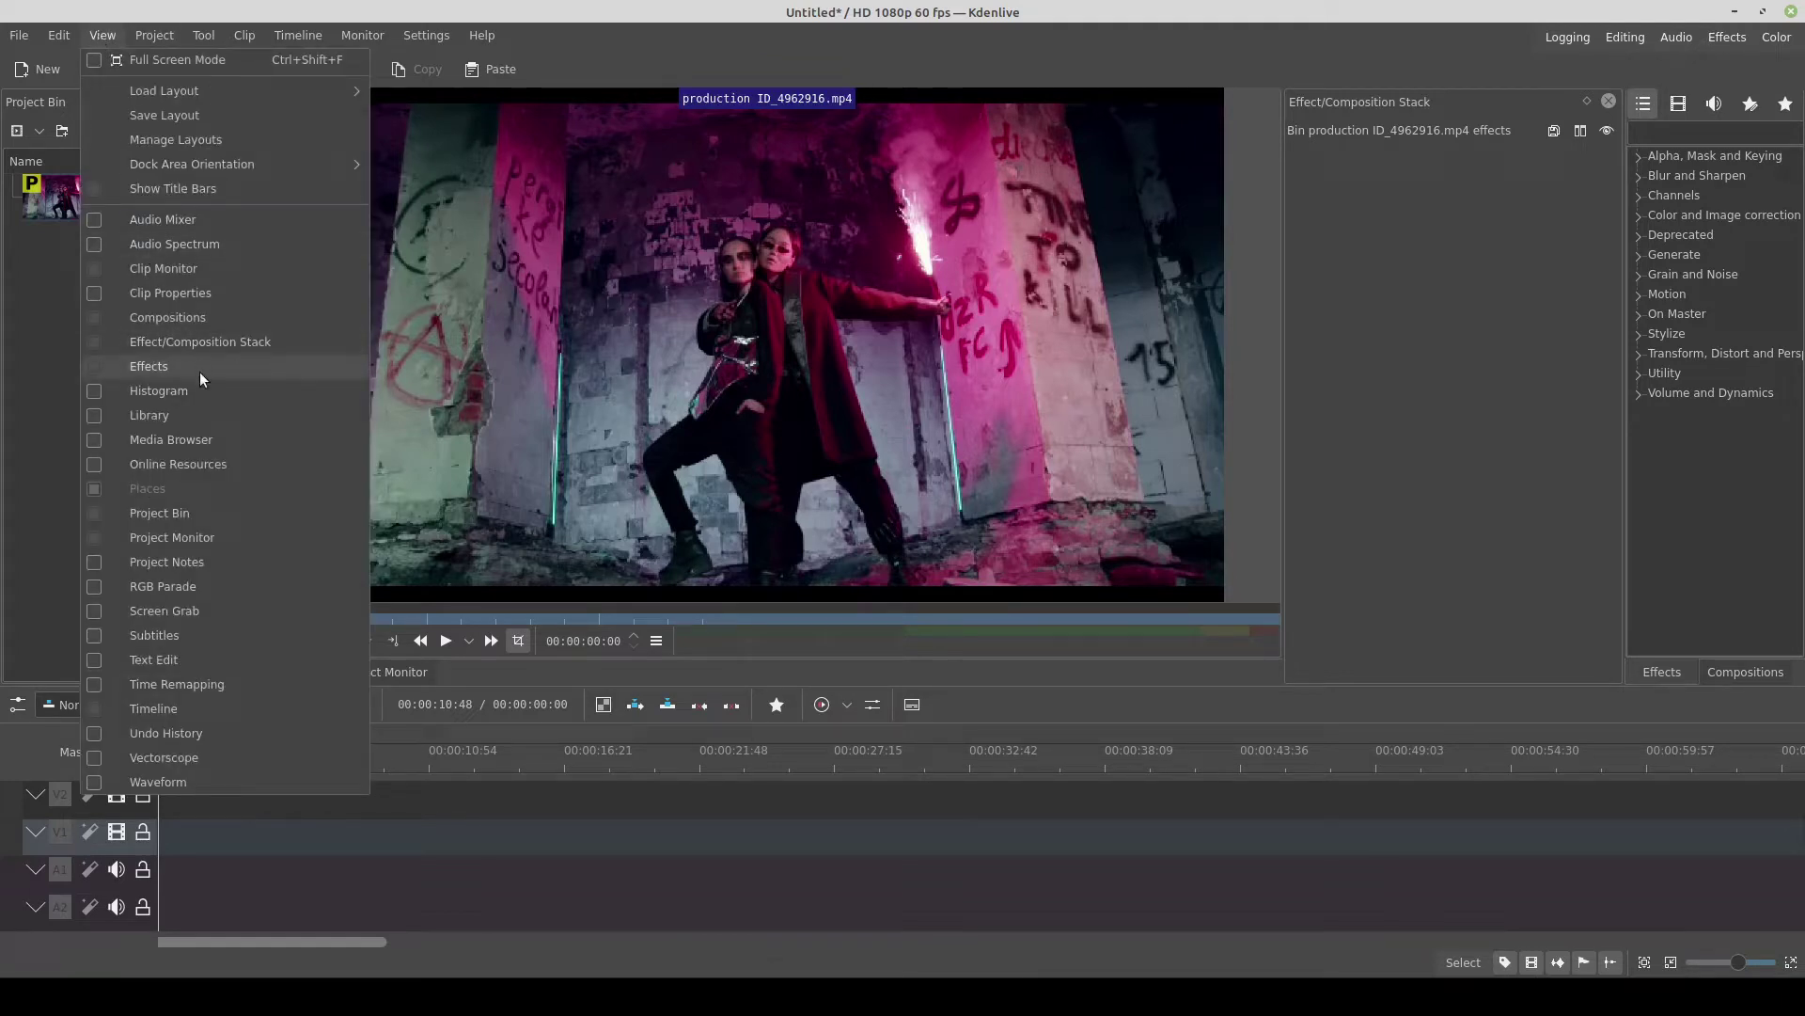
click(196, 412)
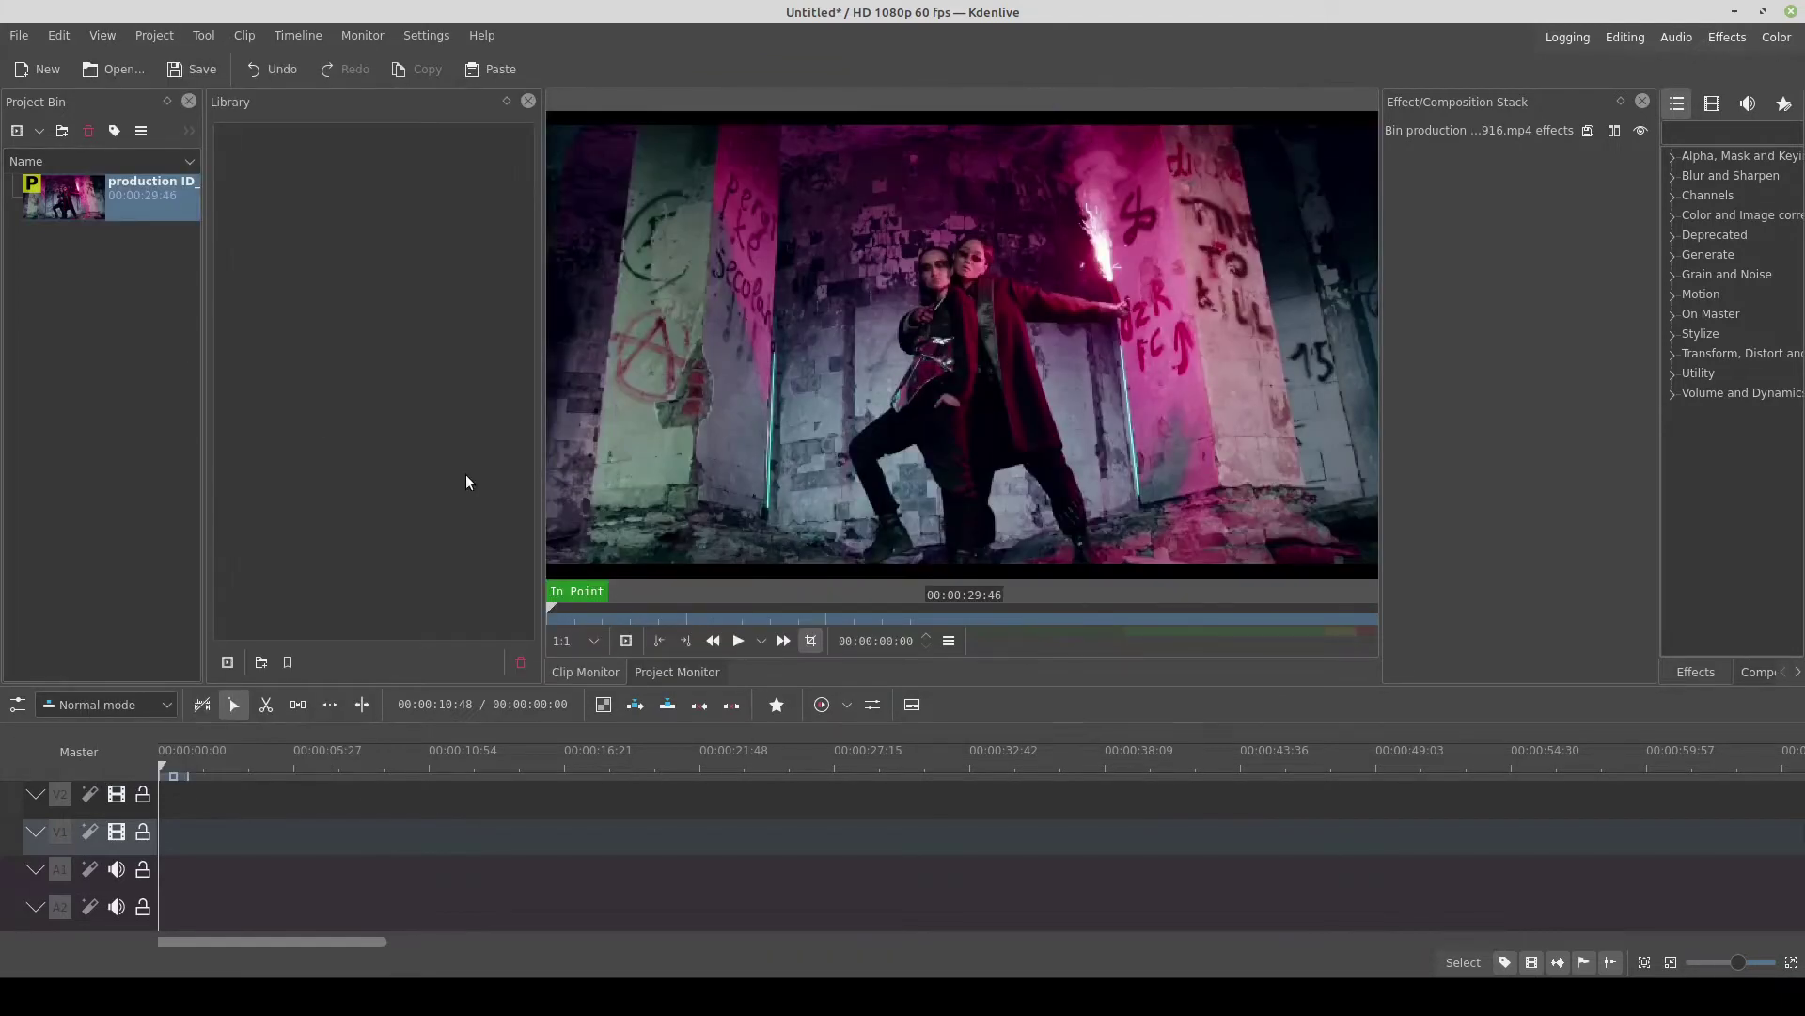
click(531, 97)
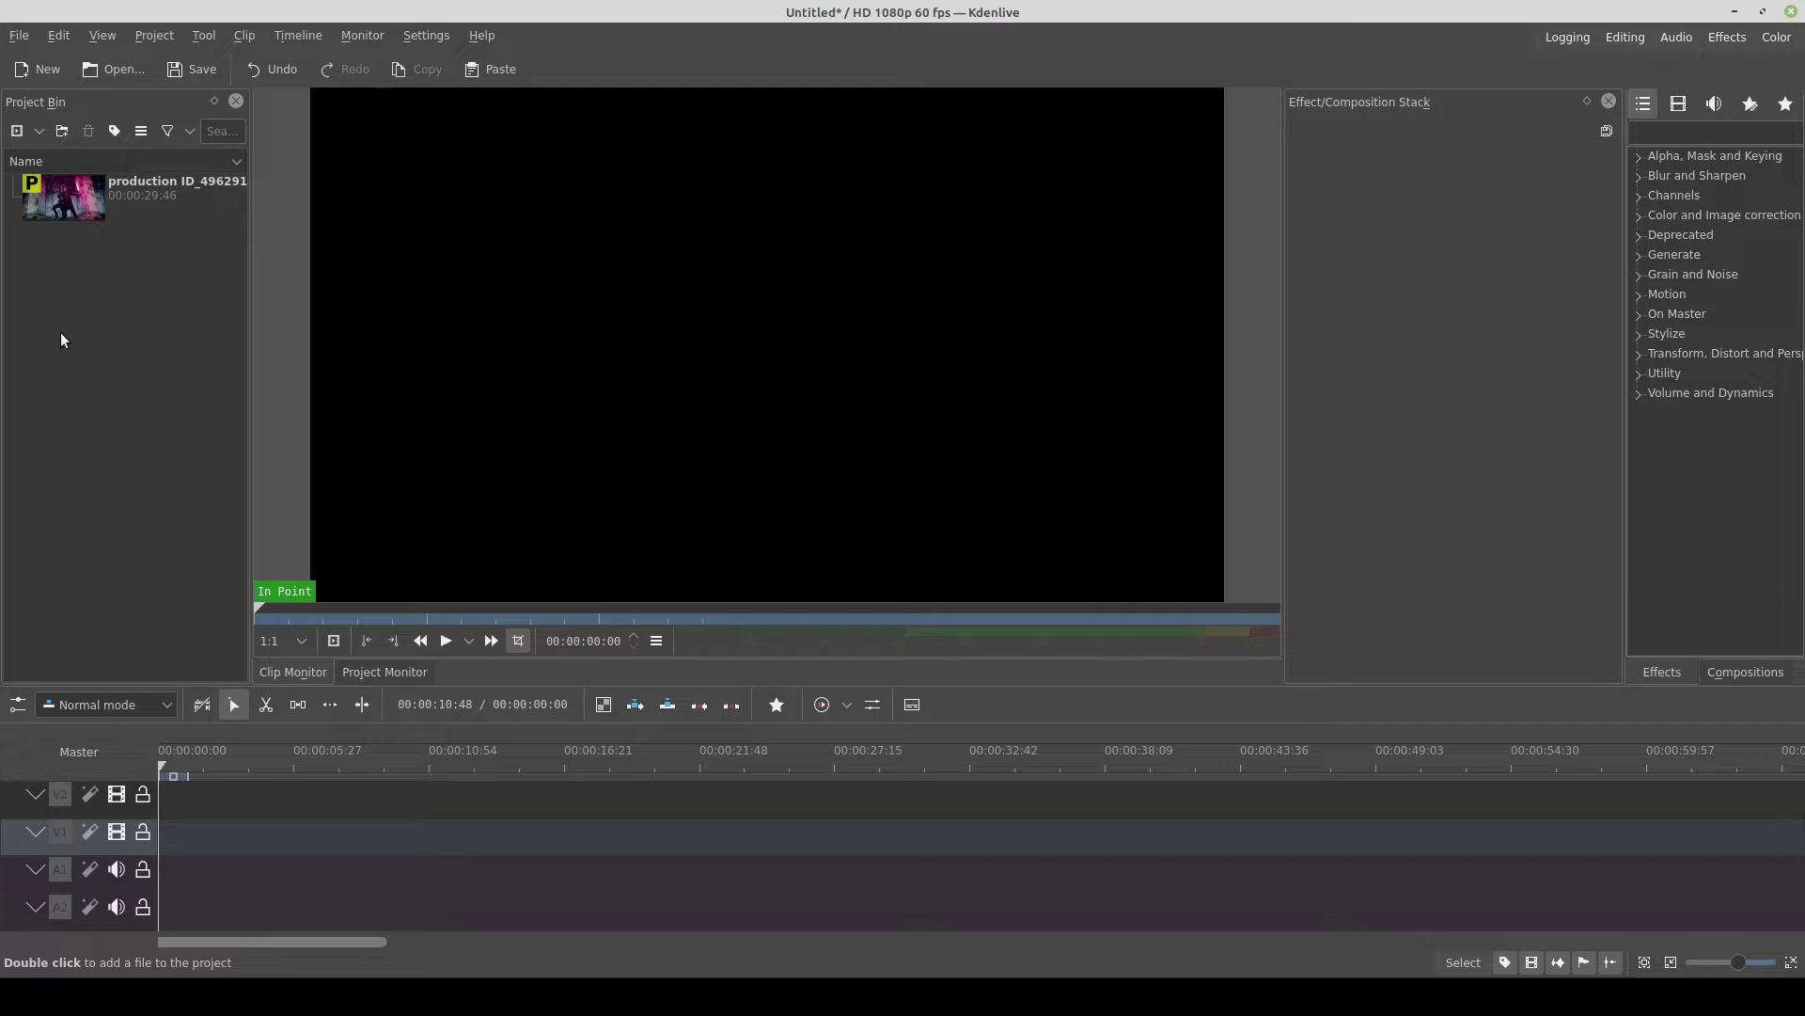
- Import text_04.kdenlive into the bin and preview its Makinars title animation in the Clip Monitor
drag(14, 407, 101, 386)
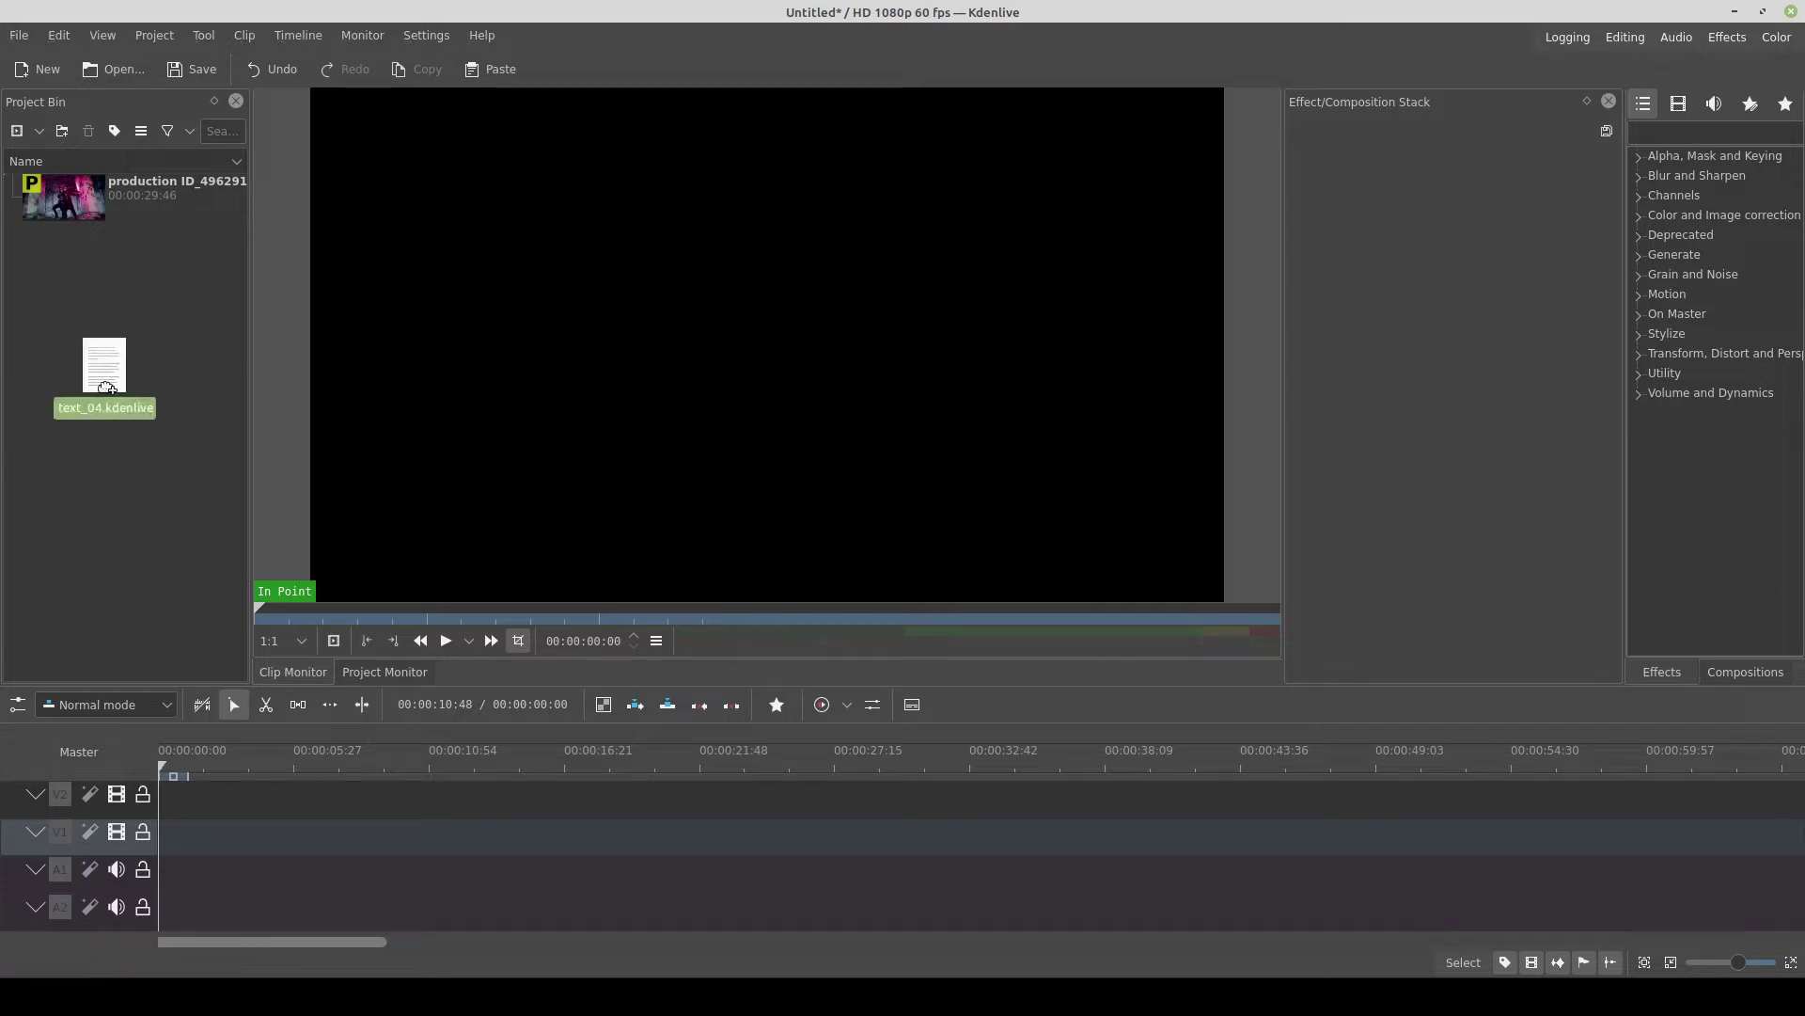
click(180, 241)
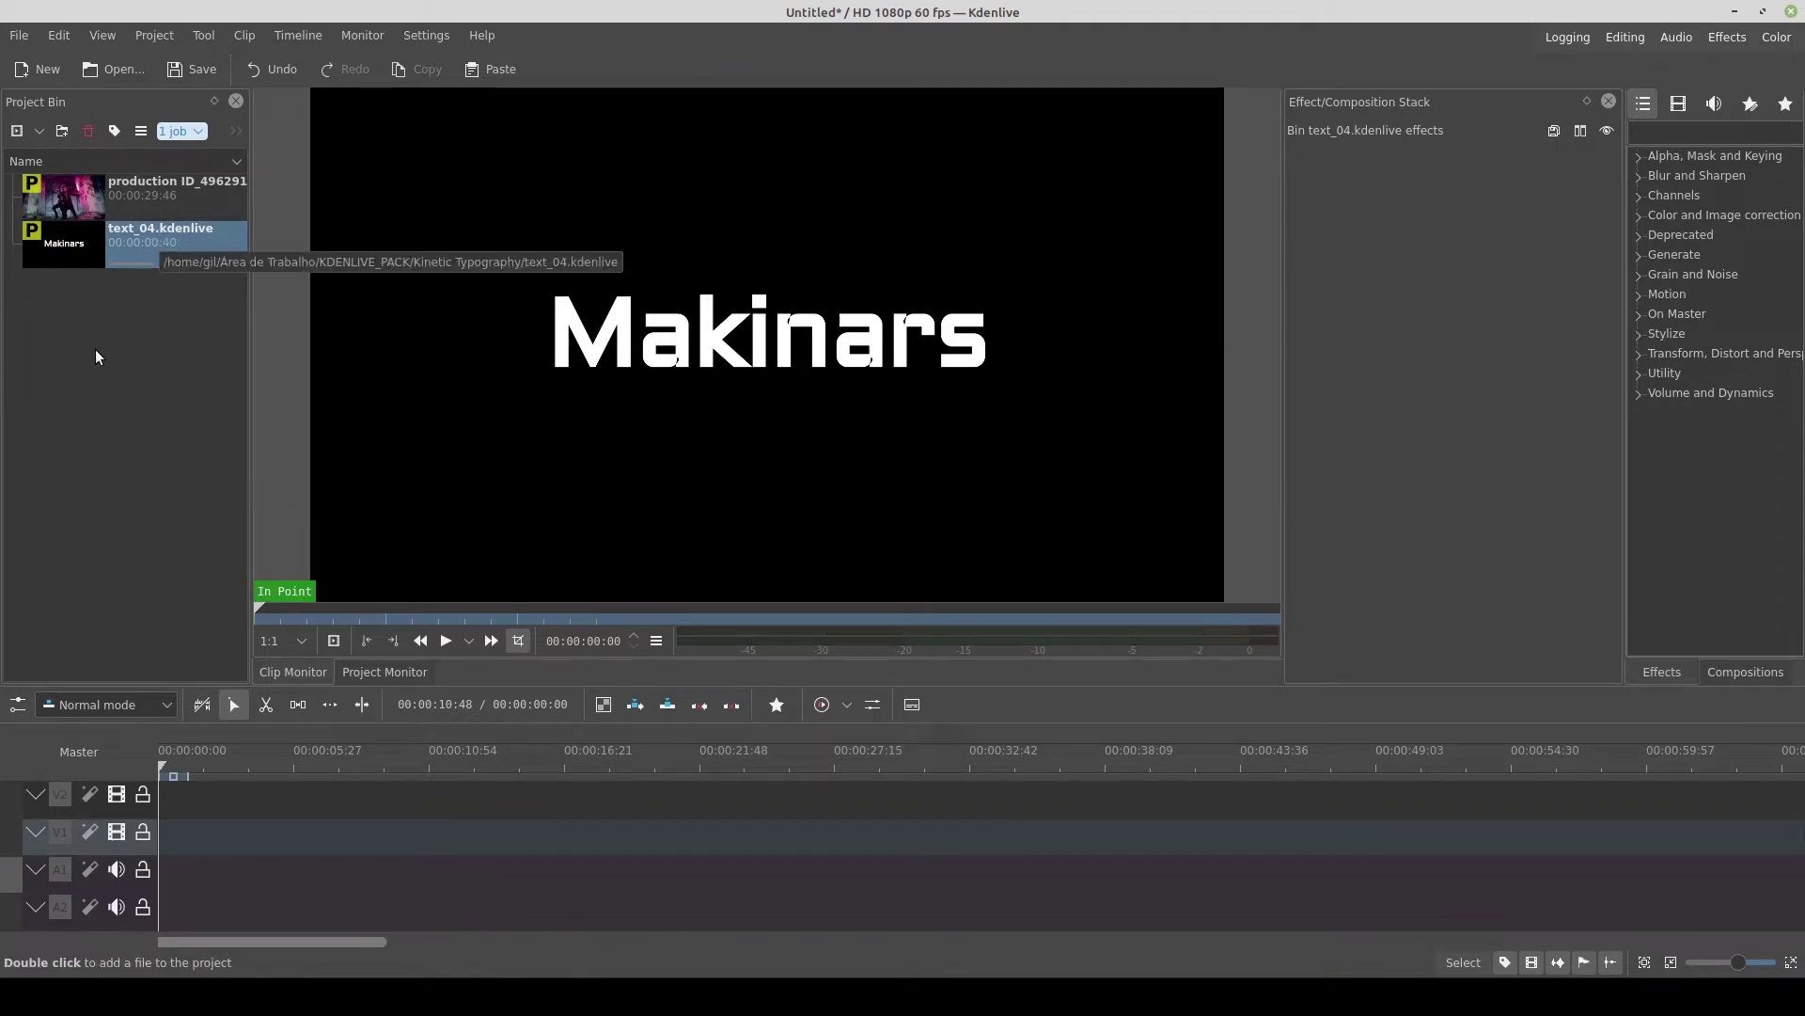
click(447, 641)
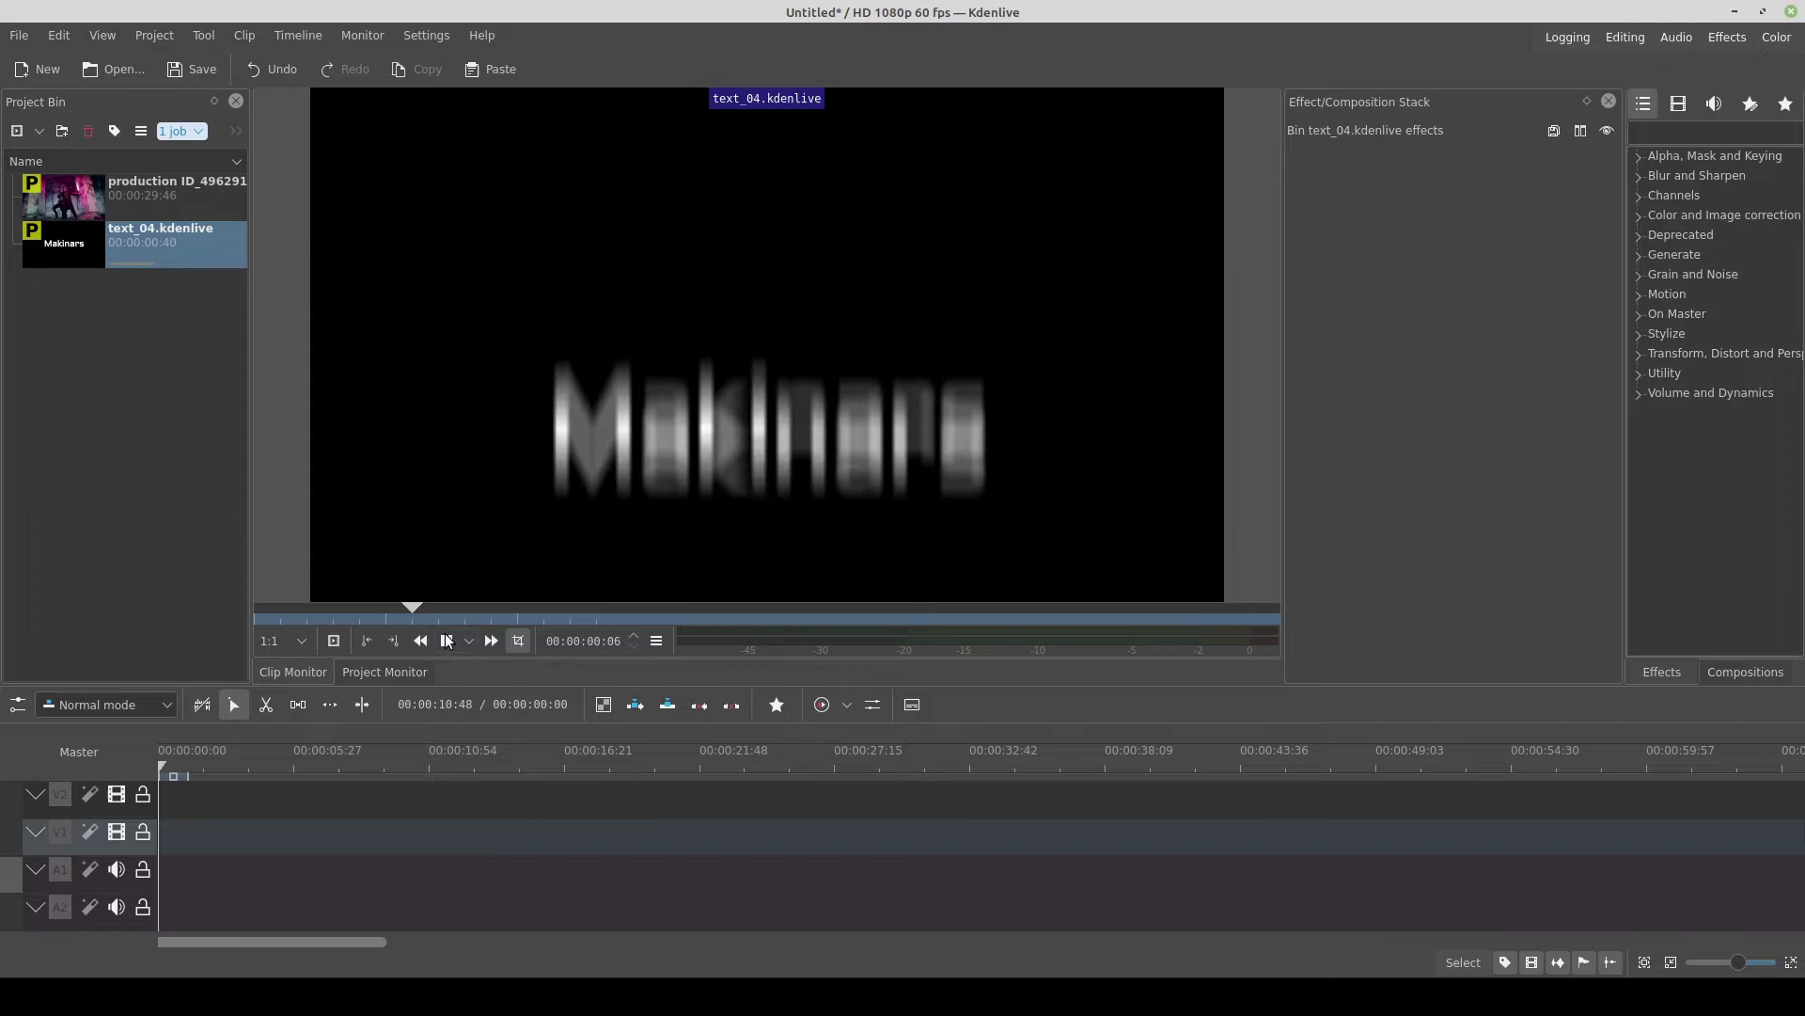
click(446, 640)
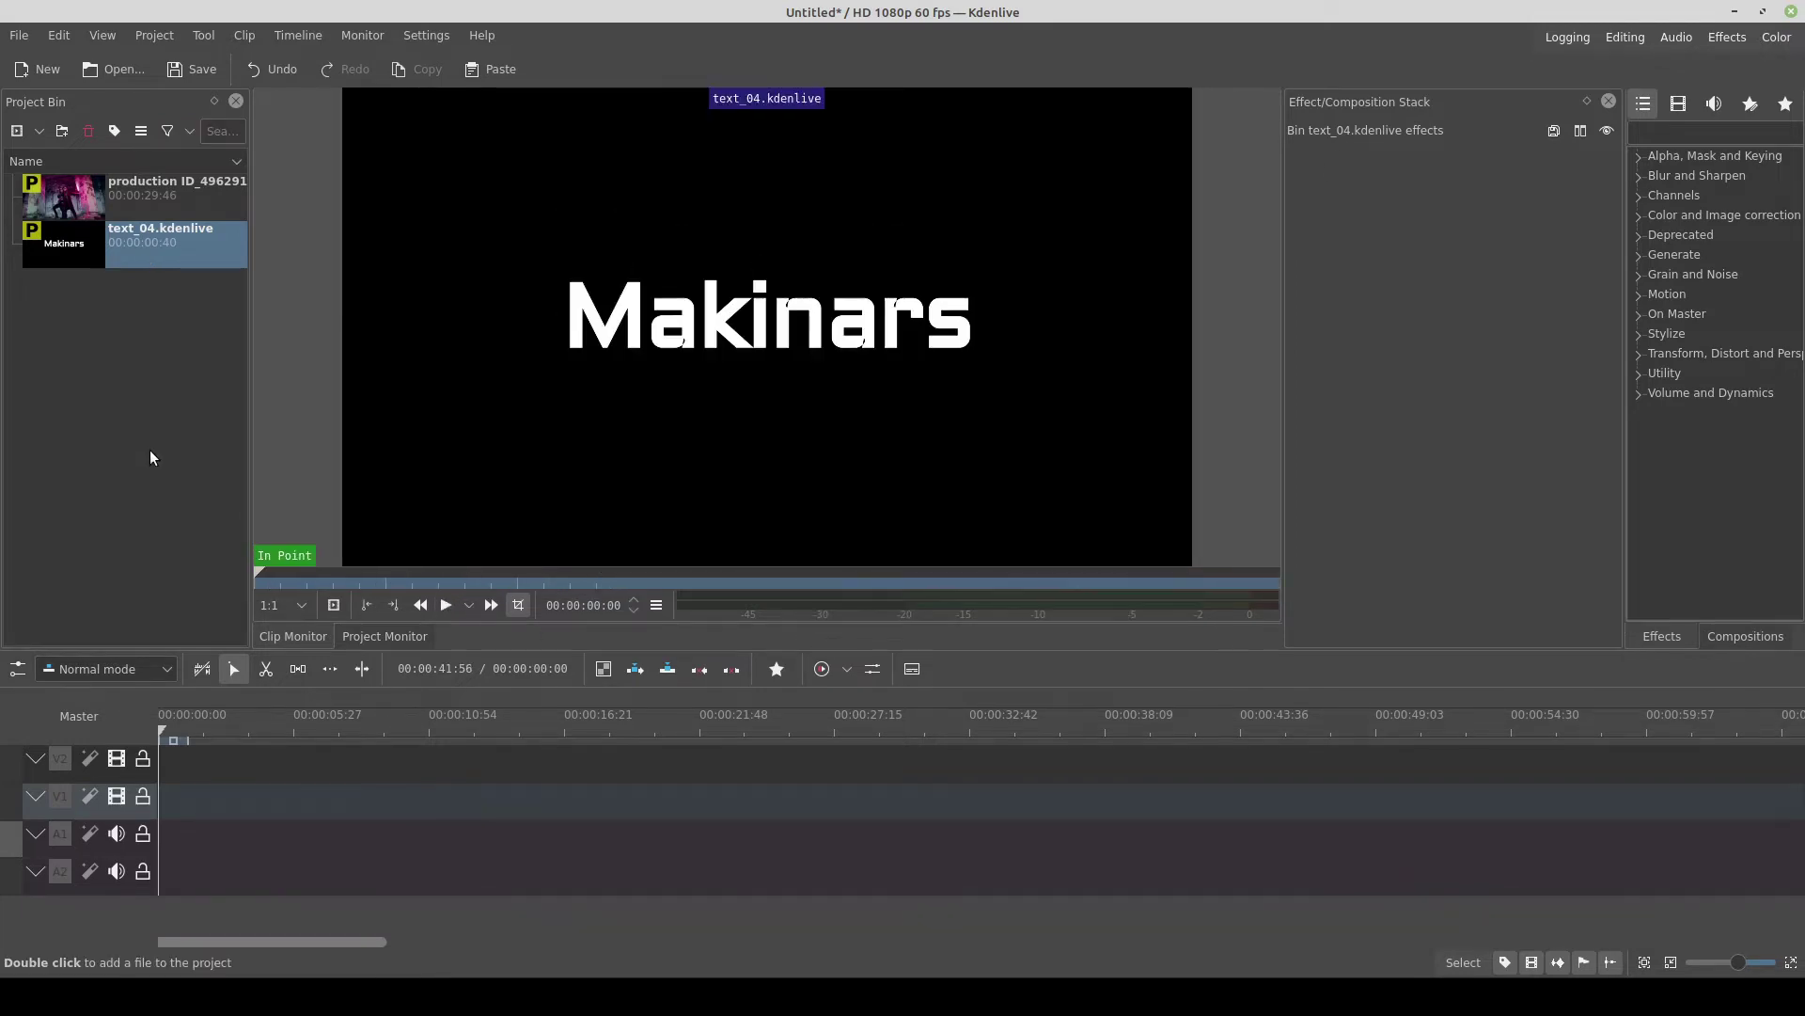
click(150, 450)
click(77, 243)
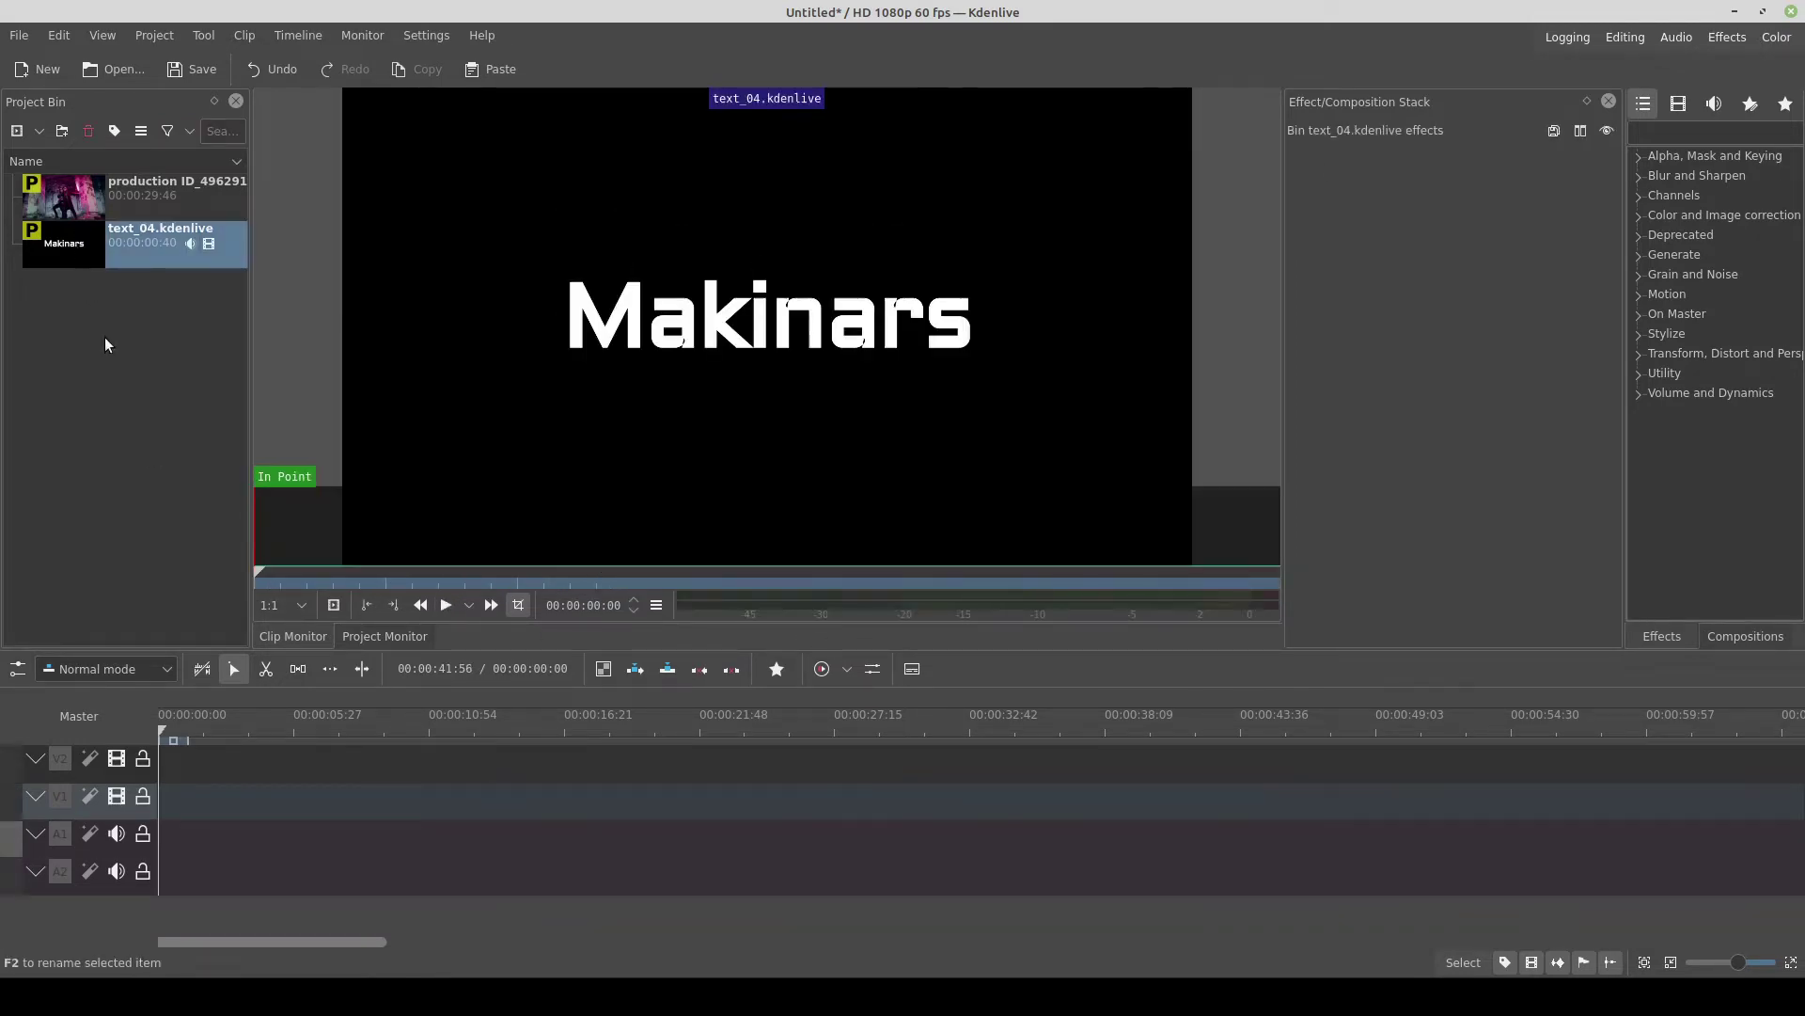
- Open the text_04.kdenlive project and apply the Tint effect to the Makinars clip
double_click(78, 257)
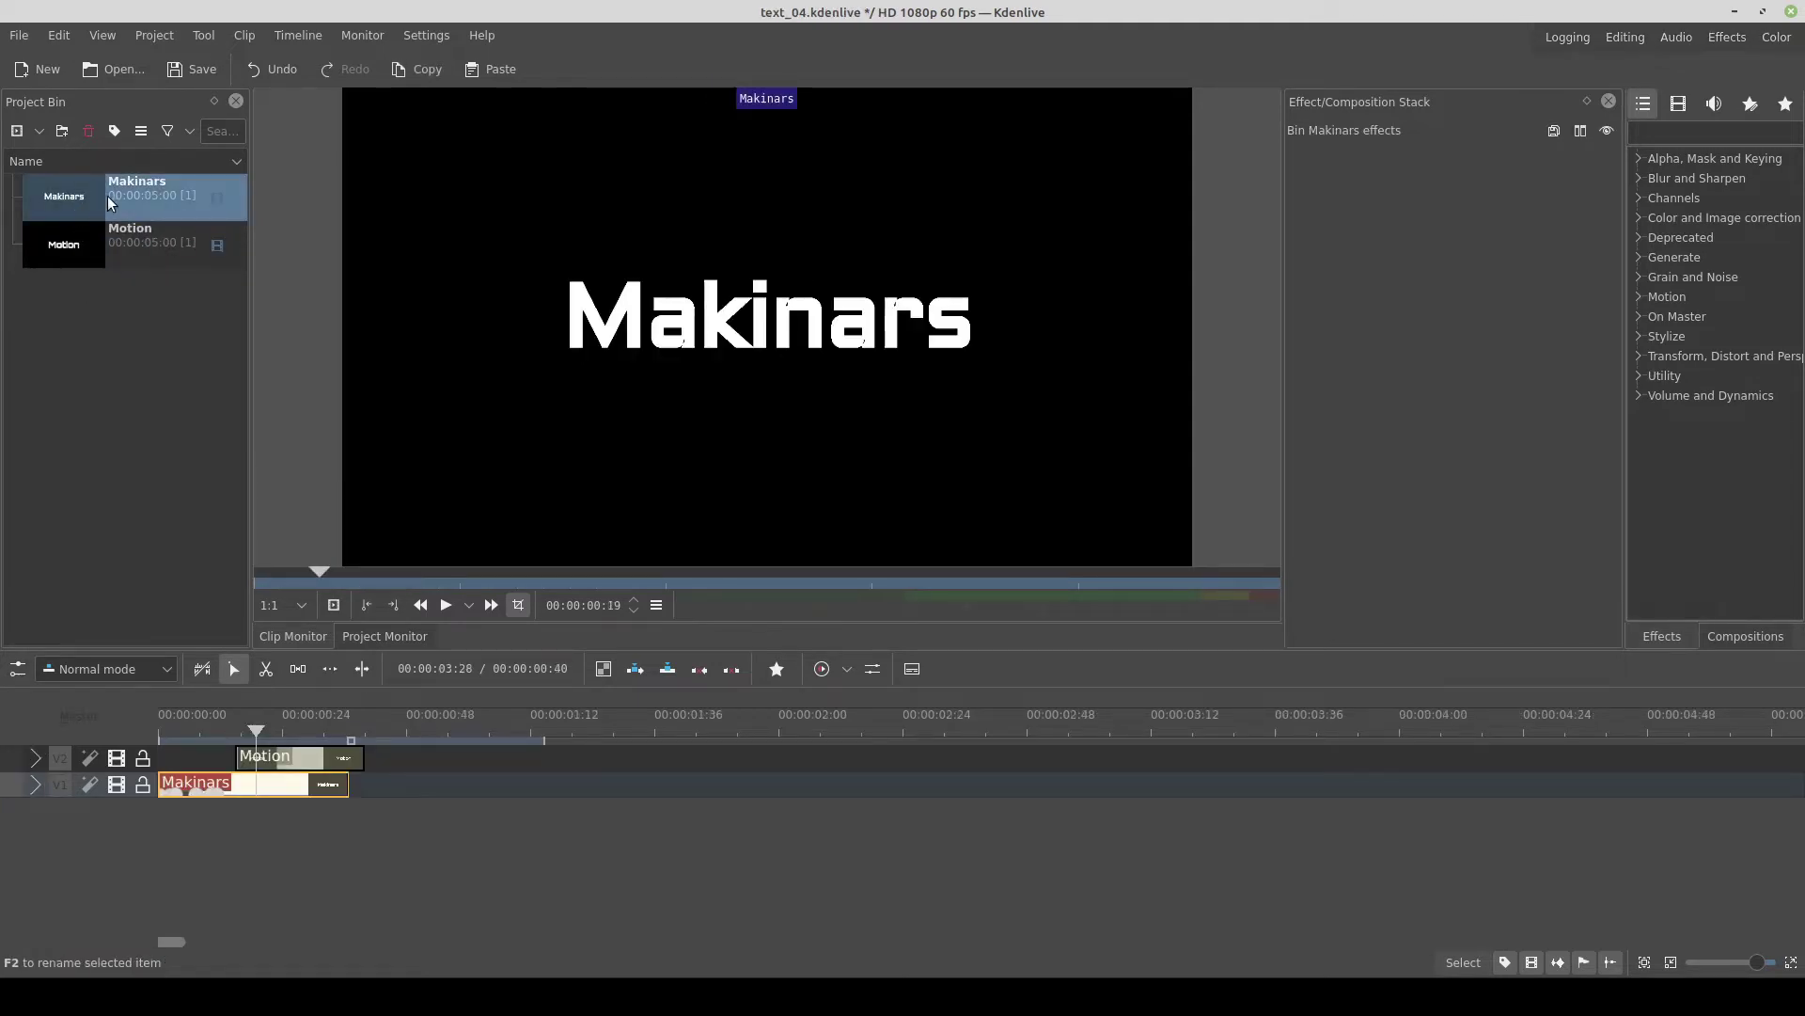
click(1697, 132)
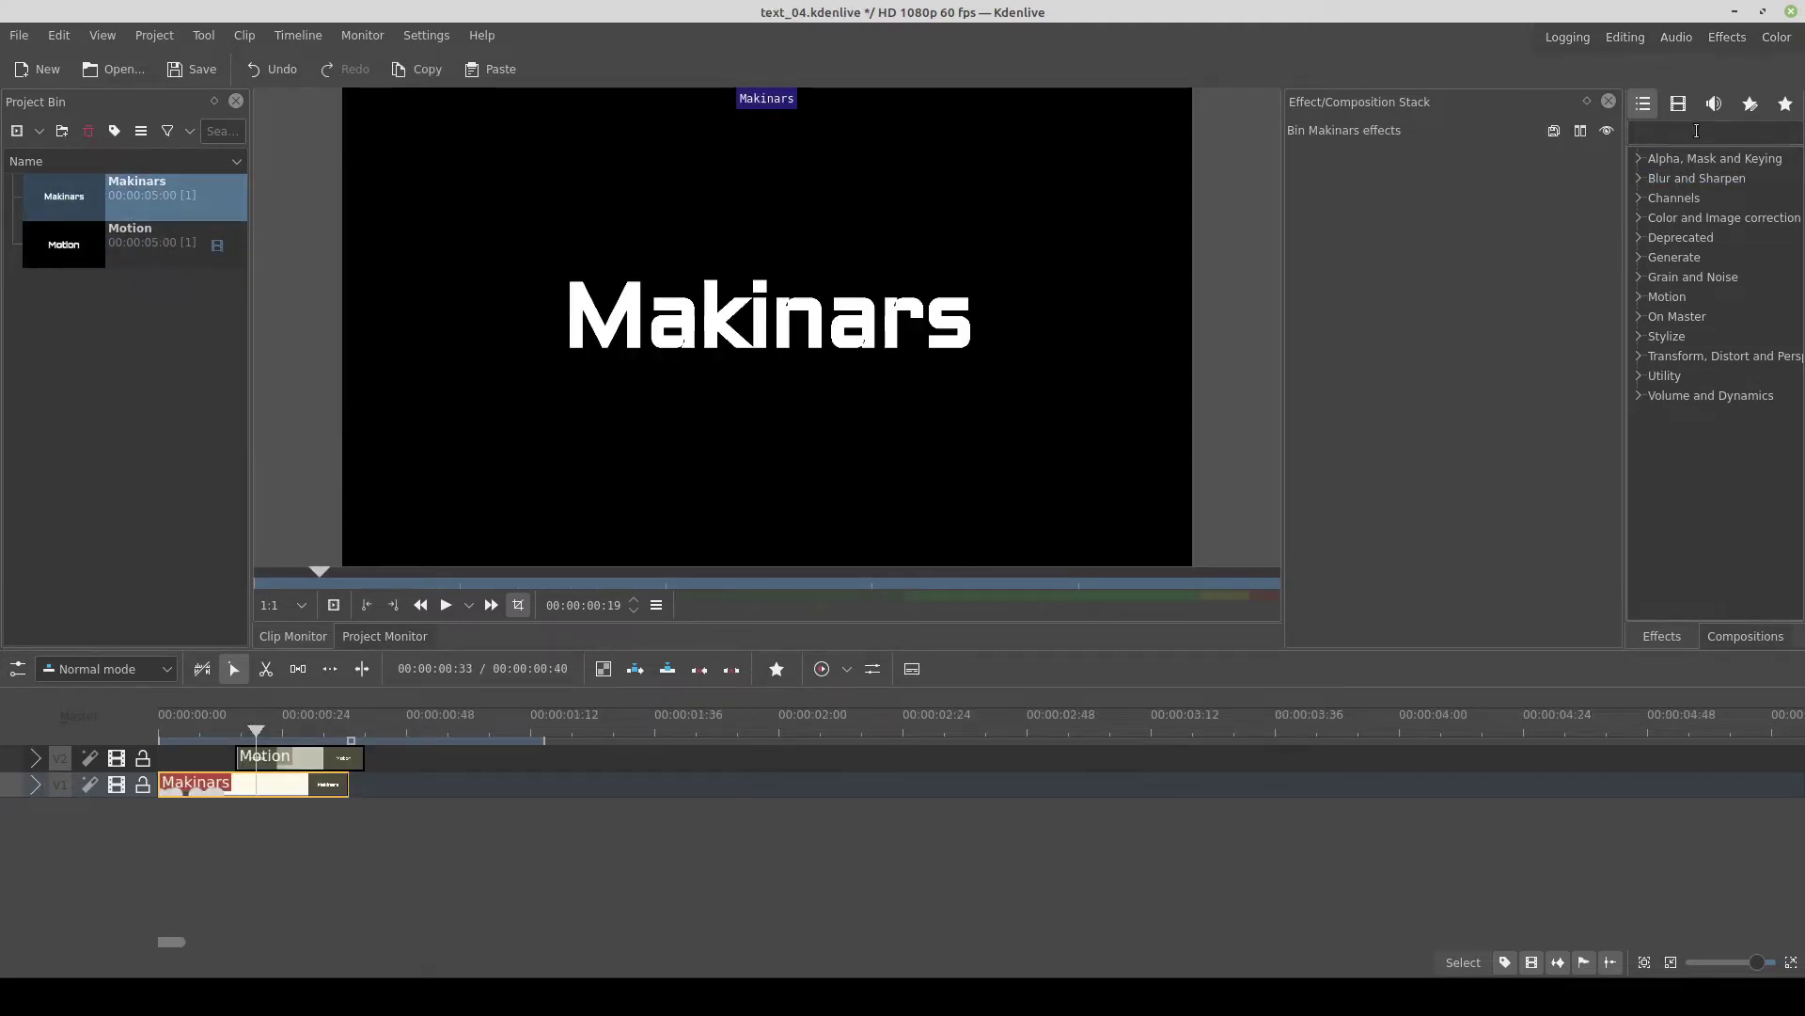
text(tint)
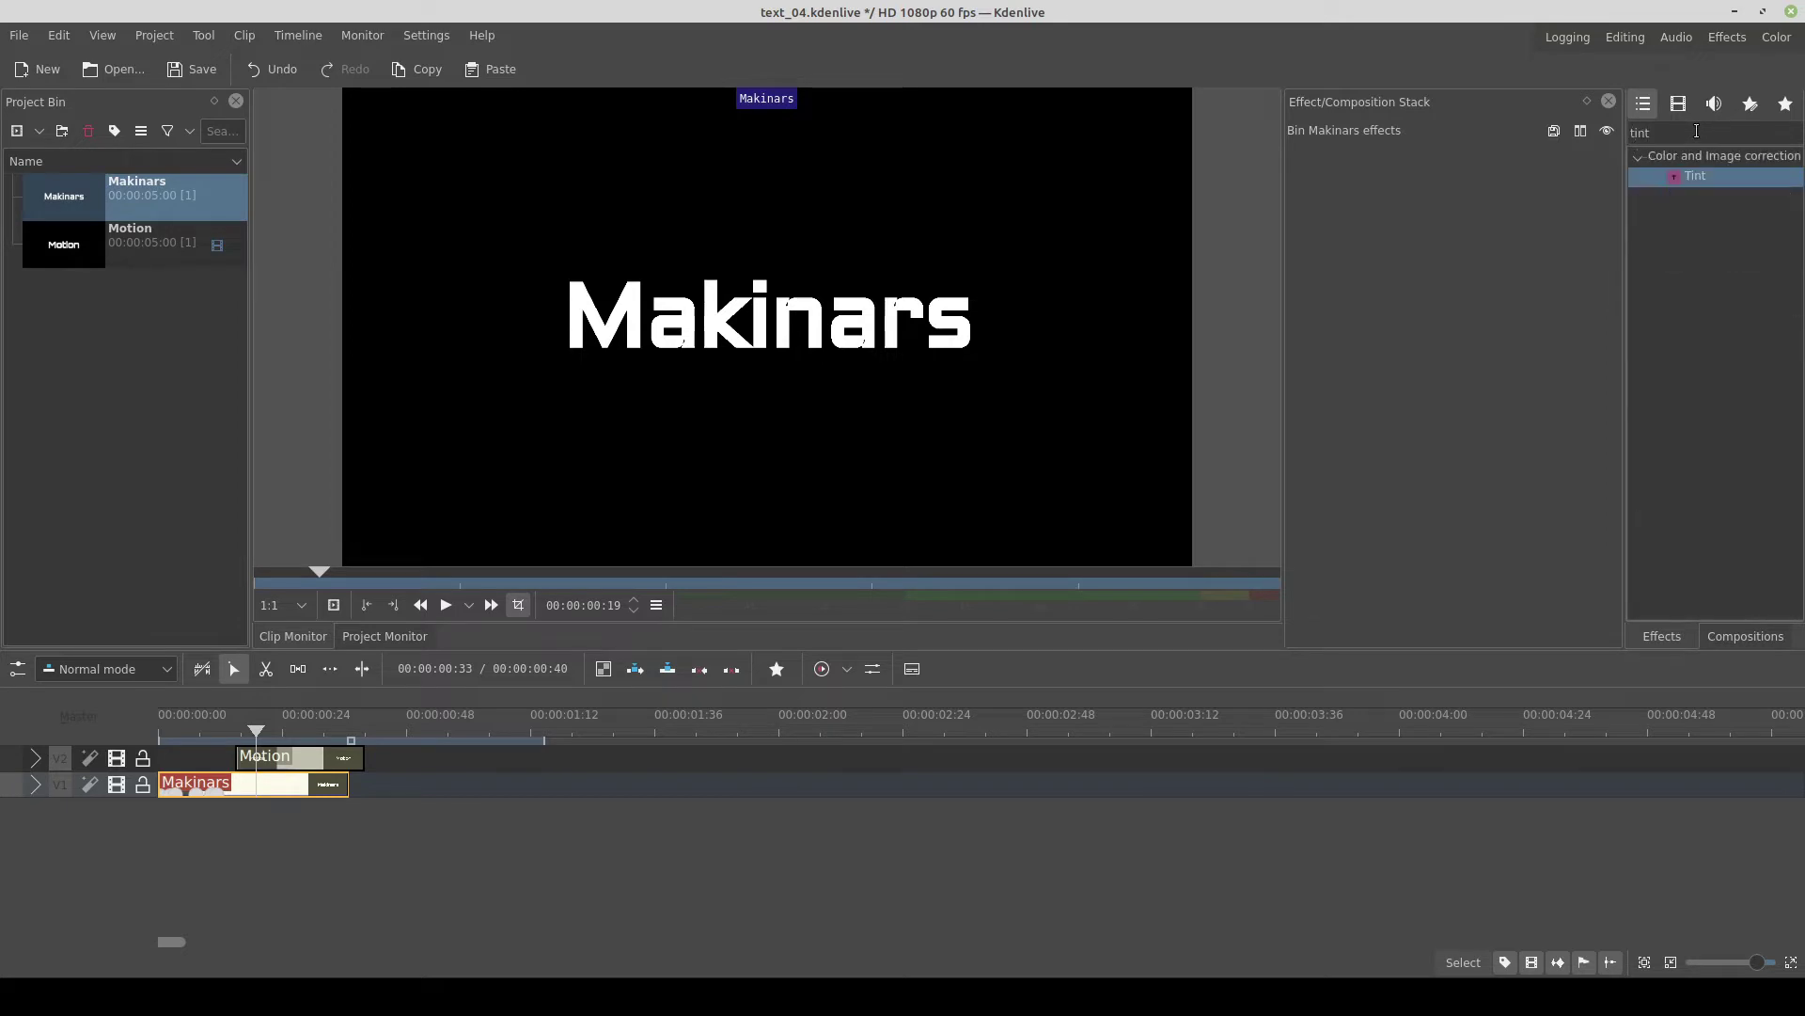
drag(1693, 179, 193, 790)
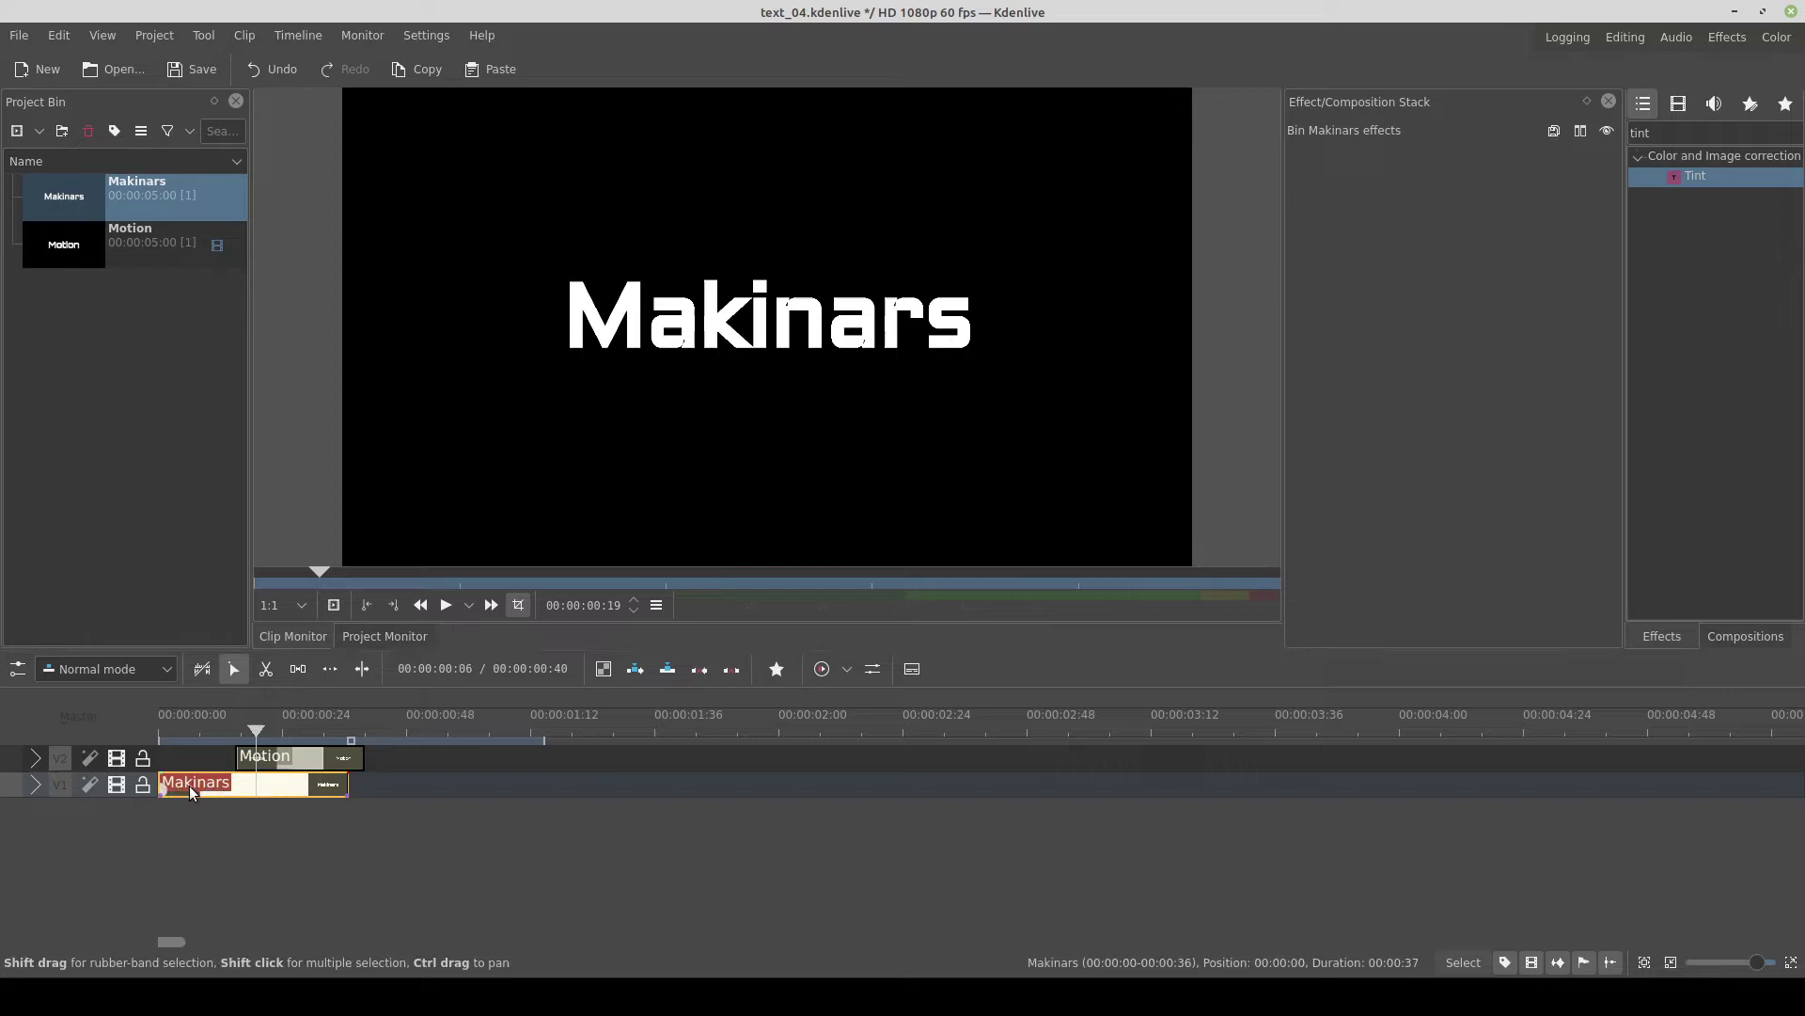
- Raise the Makinars clip's Tint amount to 1000 and save the project
click(192, 792)
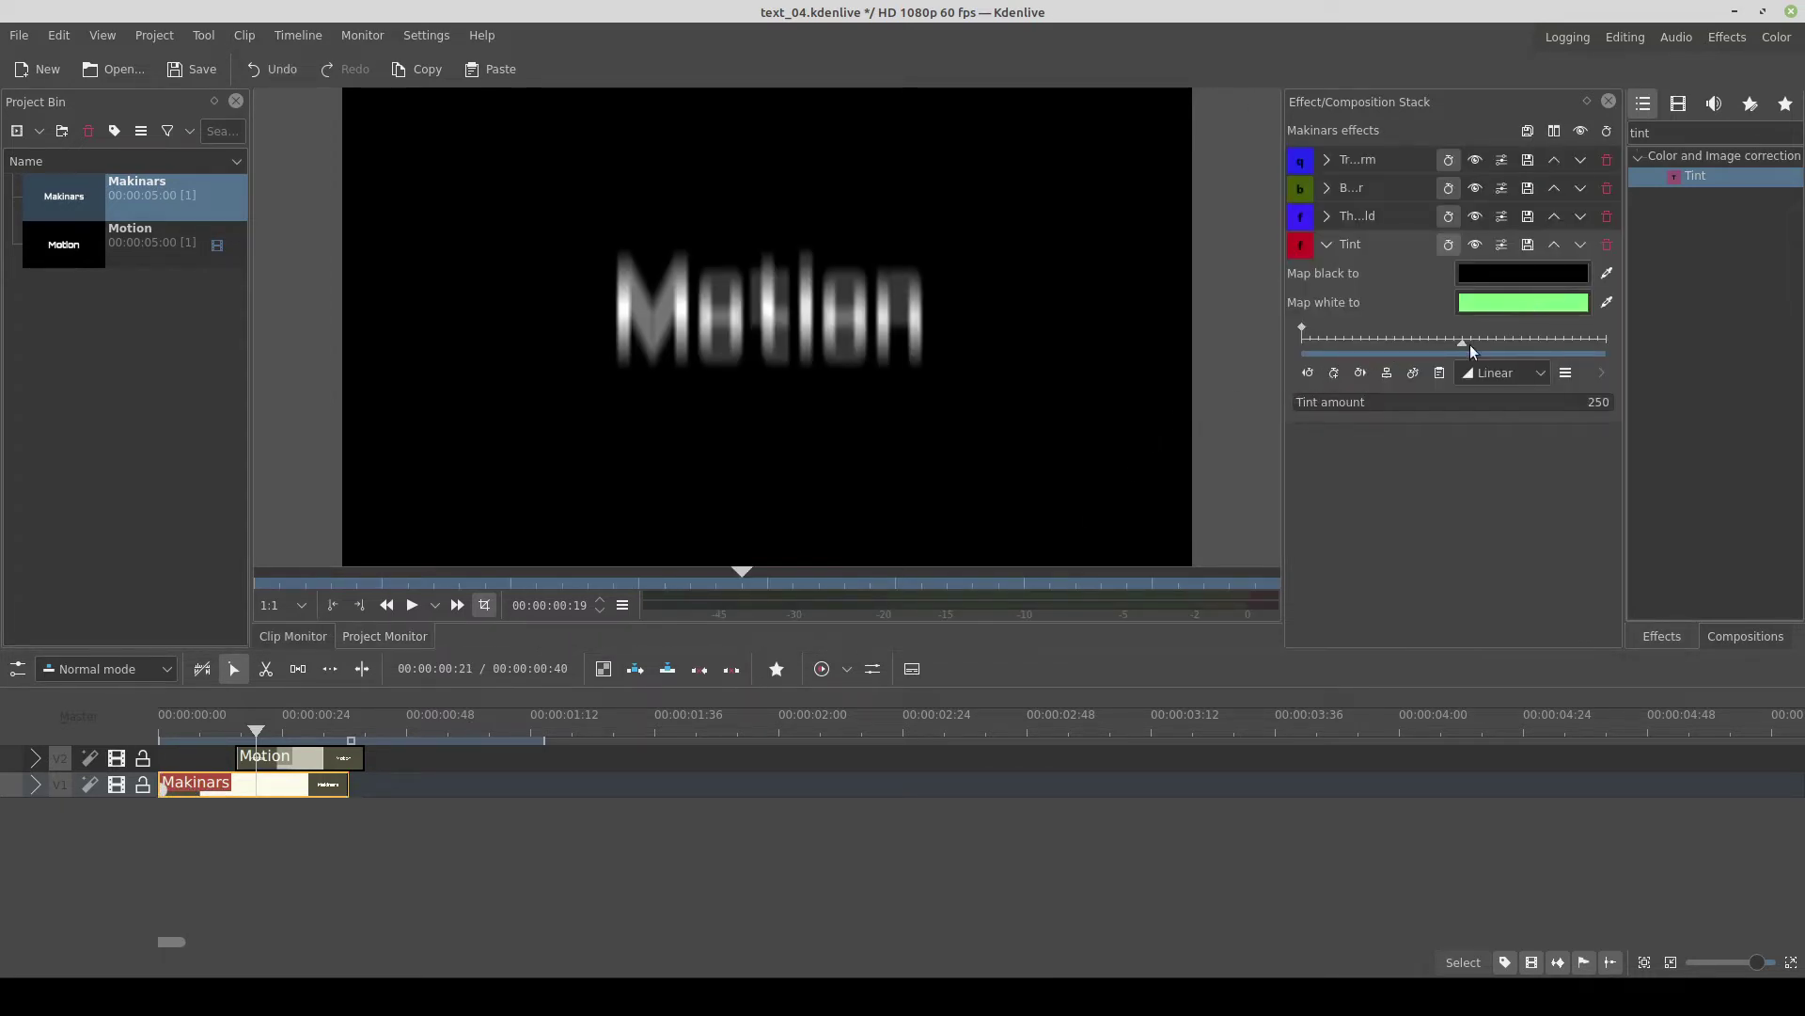
drag(1282, 423, 1224, 423)
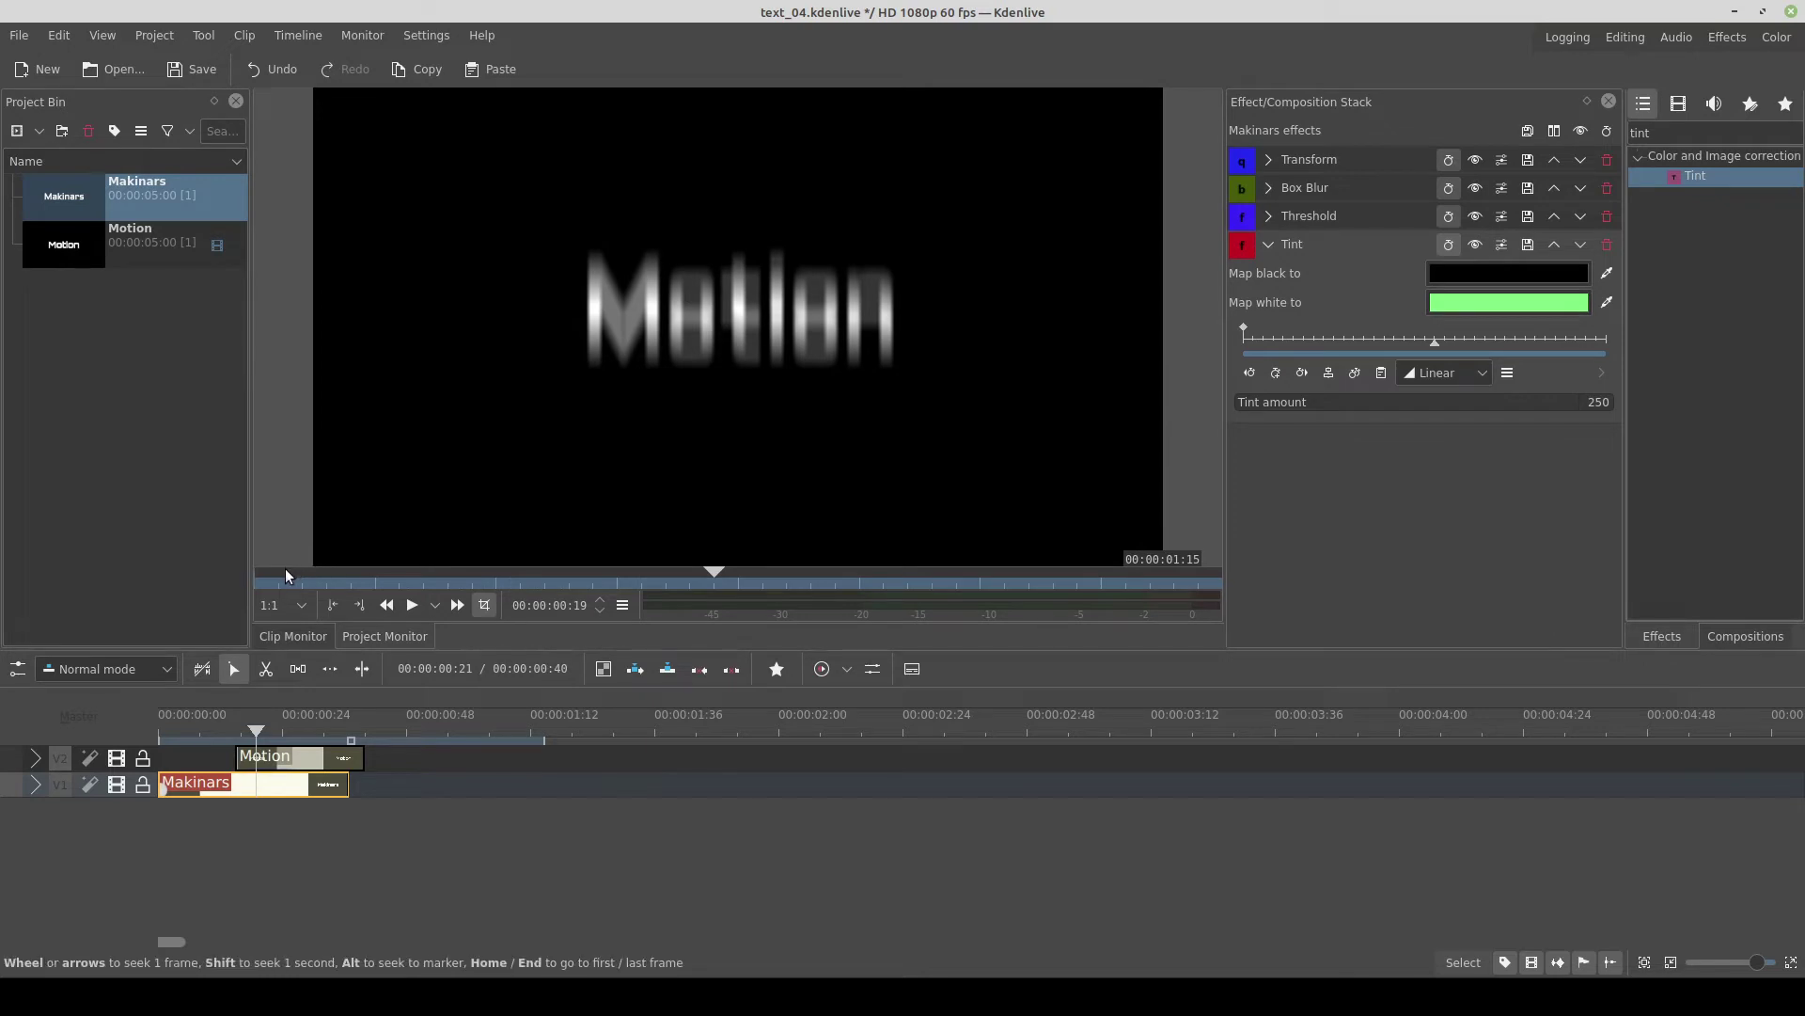
drag(285, 573, 270, 582)
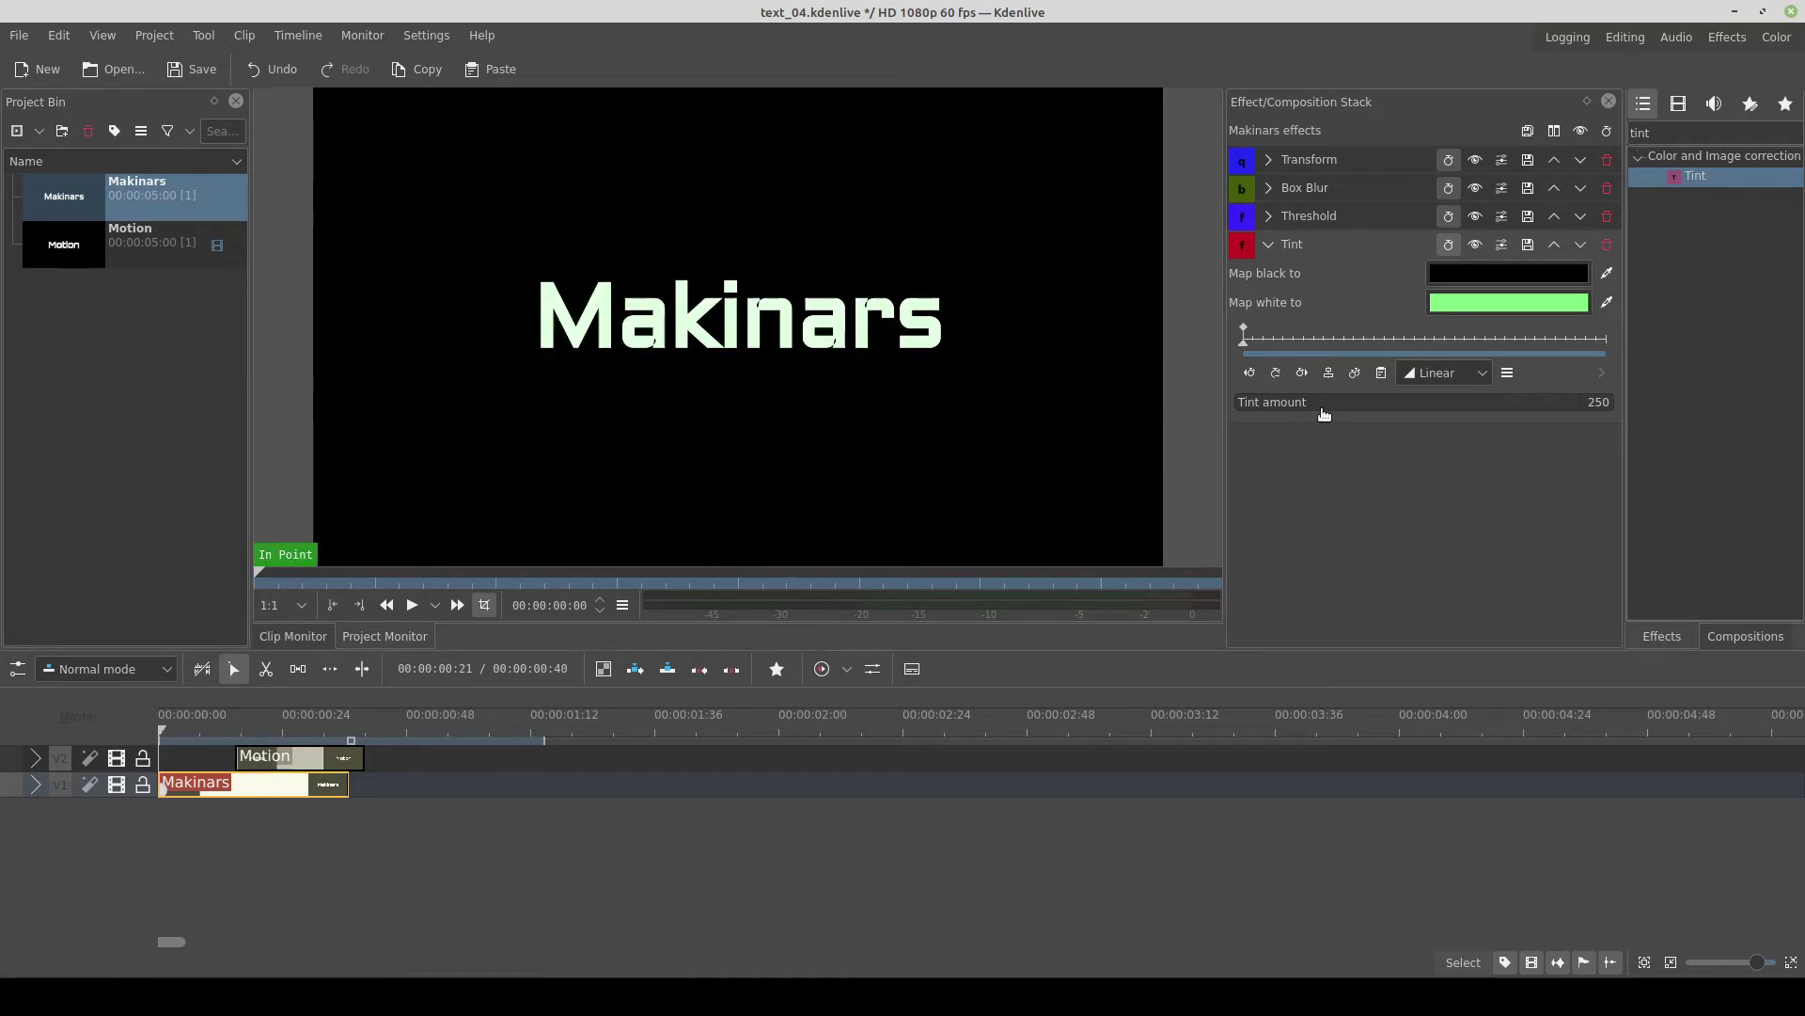
drag(1324, 404, 1763, 423)
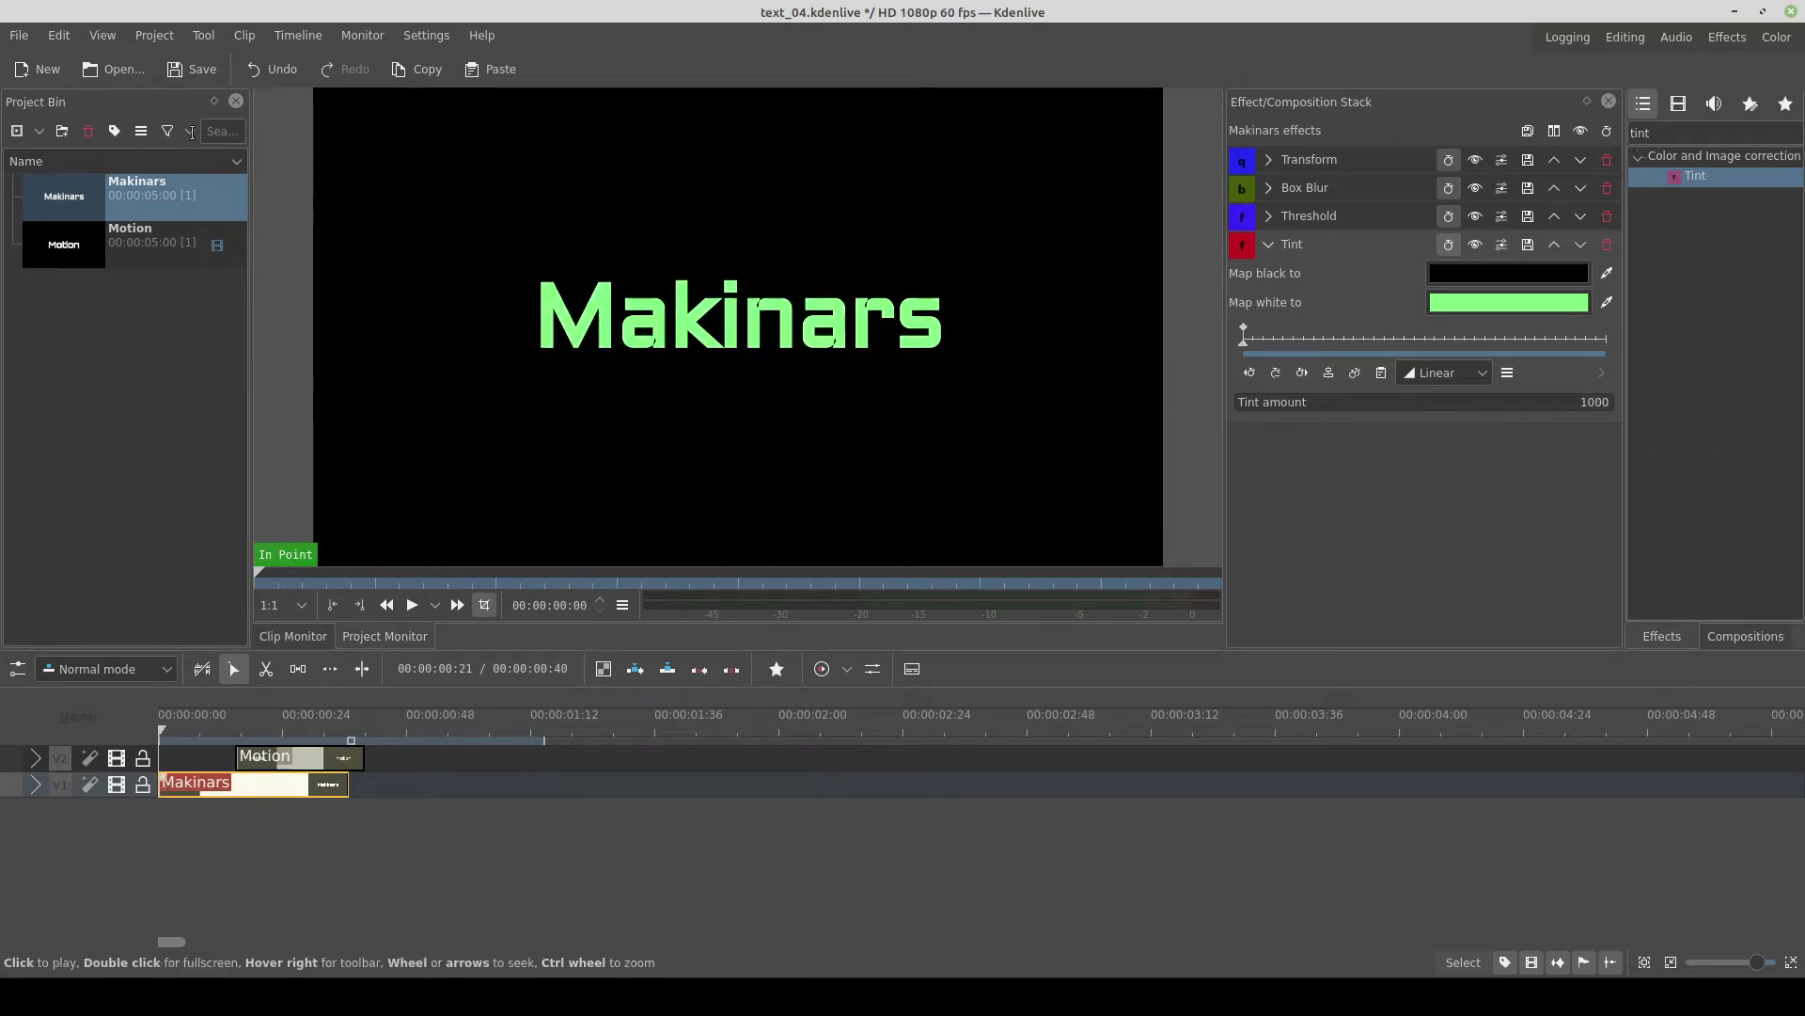
click(183, 69)
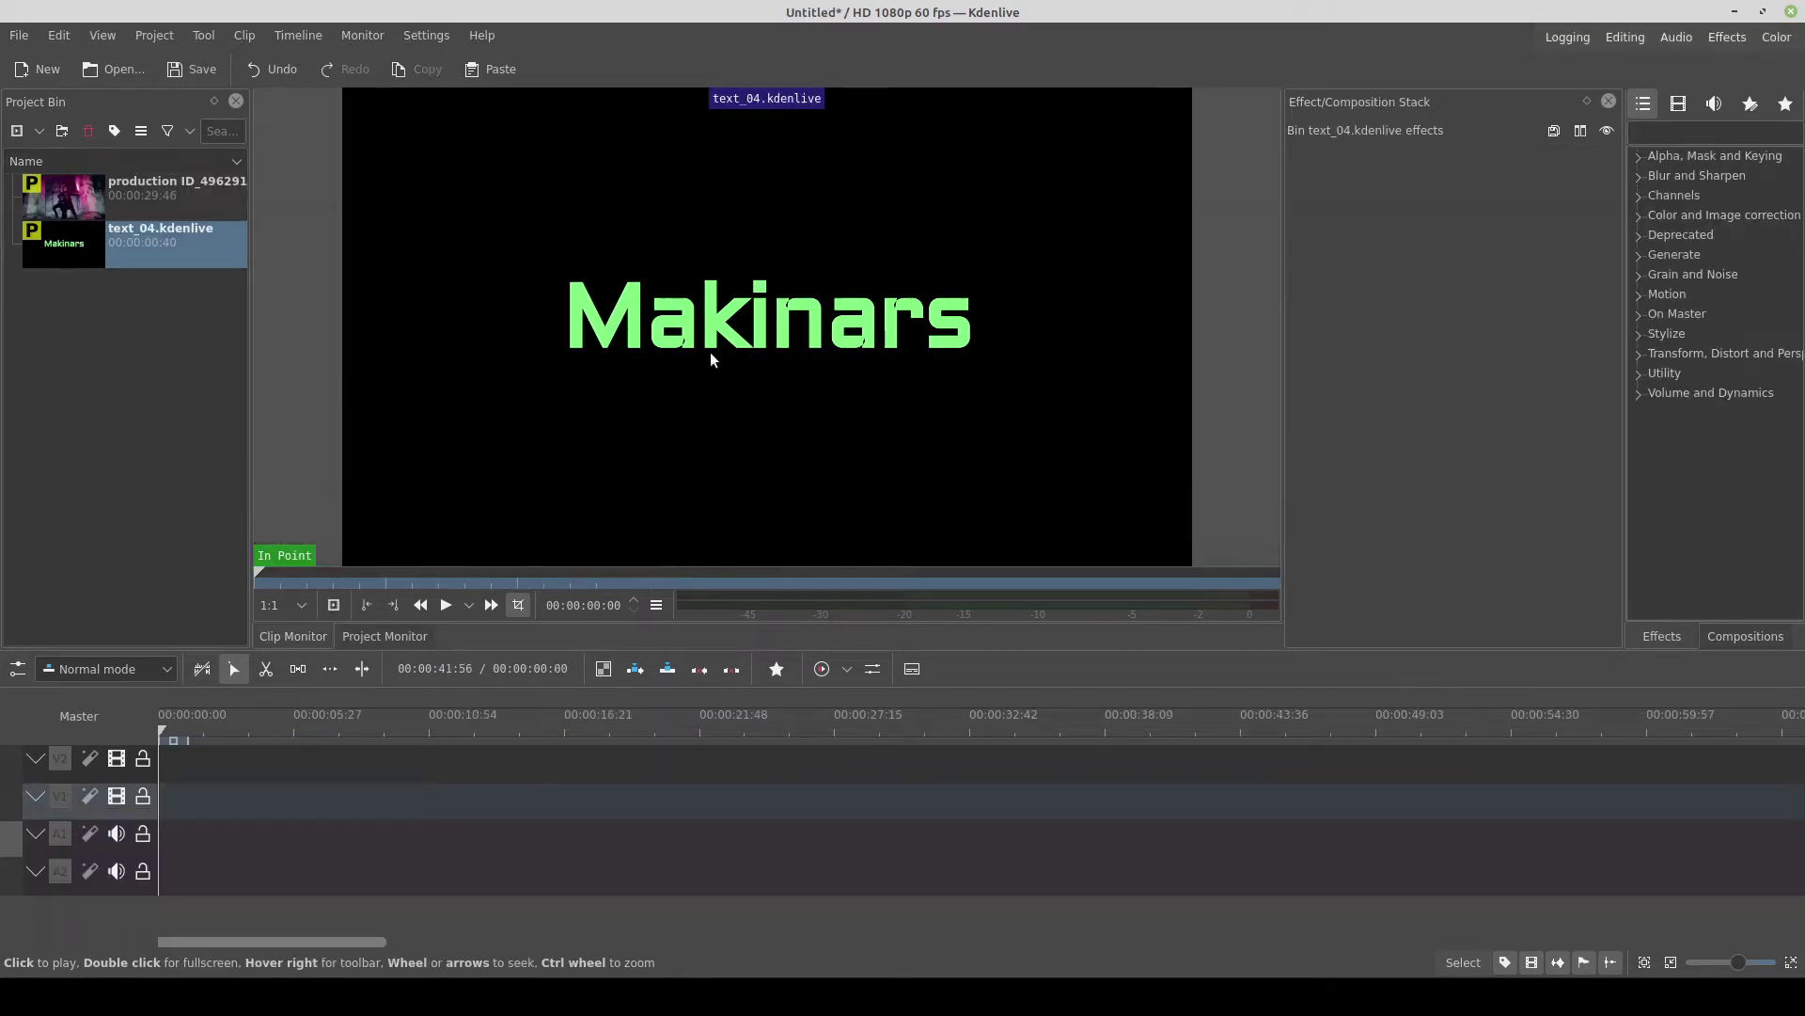
- Place the text_04 clip at the start of track V1 and play it back
drag(84, 249, 163, 794)
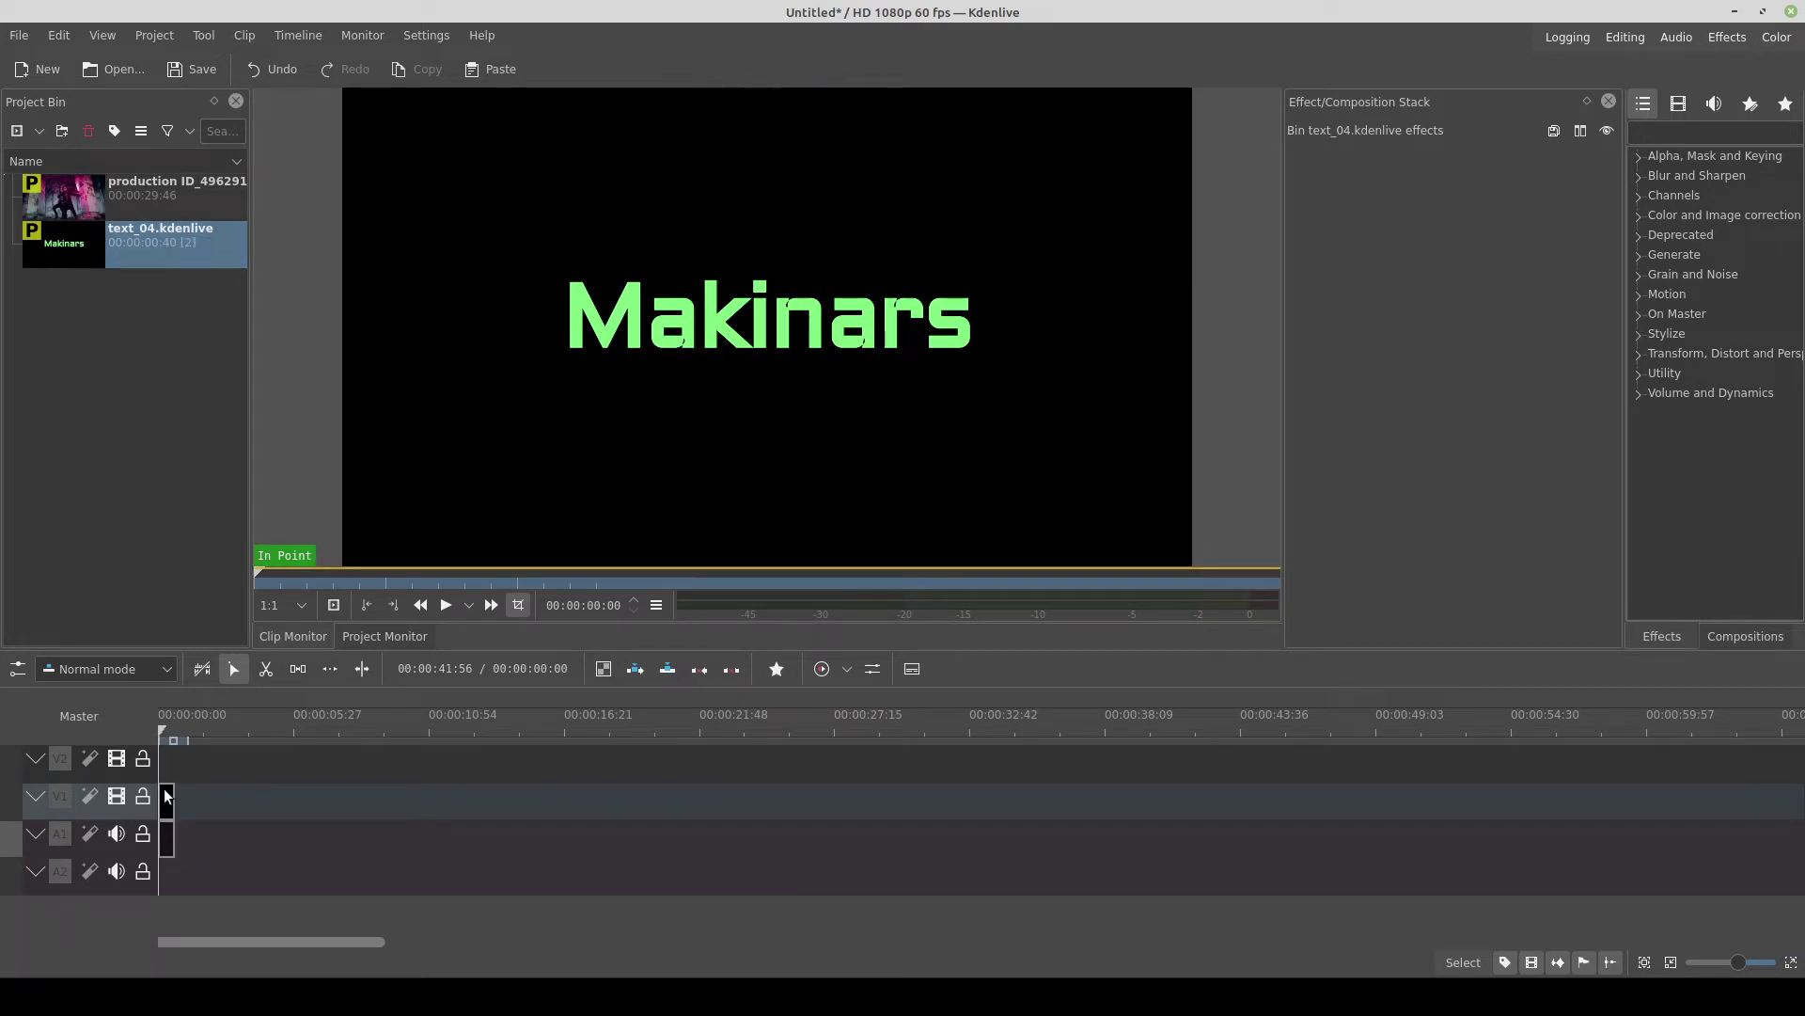
drag(155, 244, 251, 802)
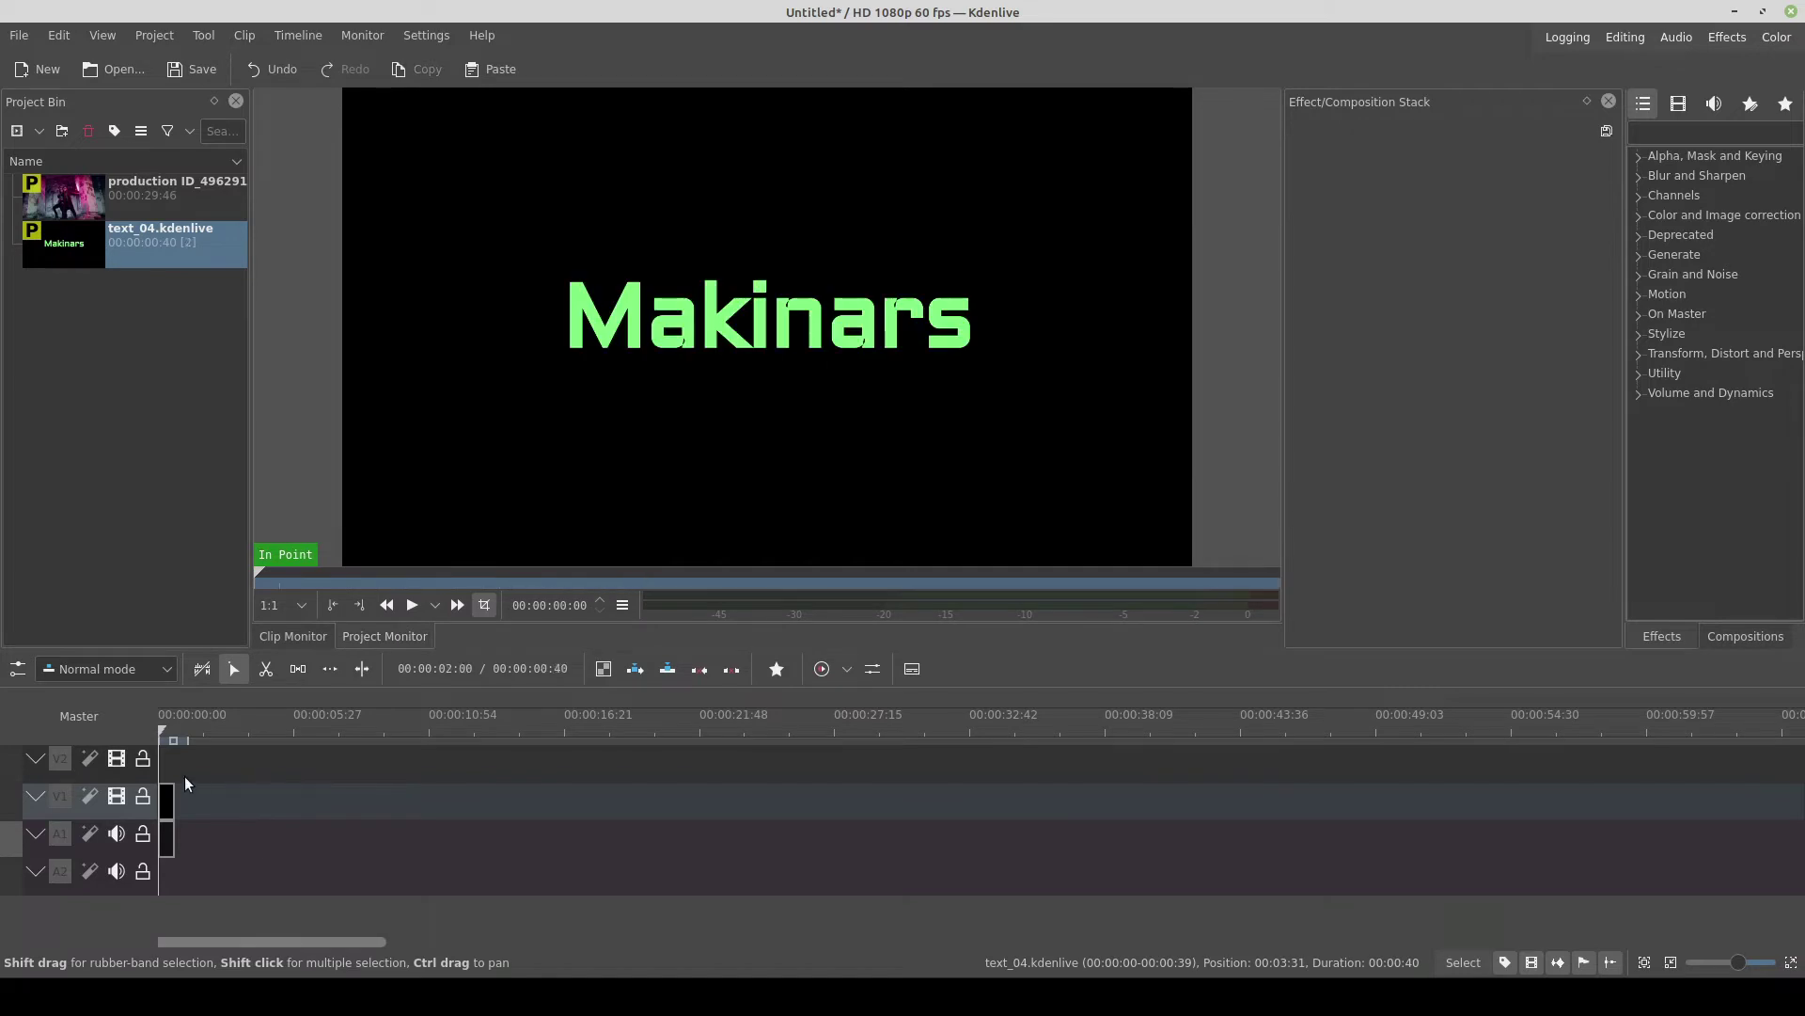
key(space)
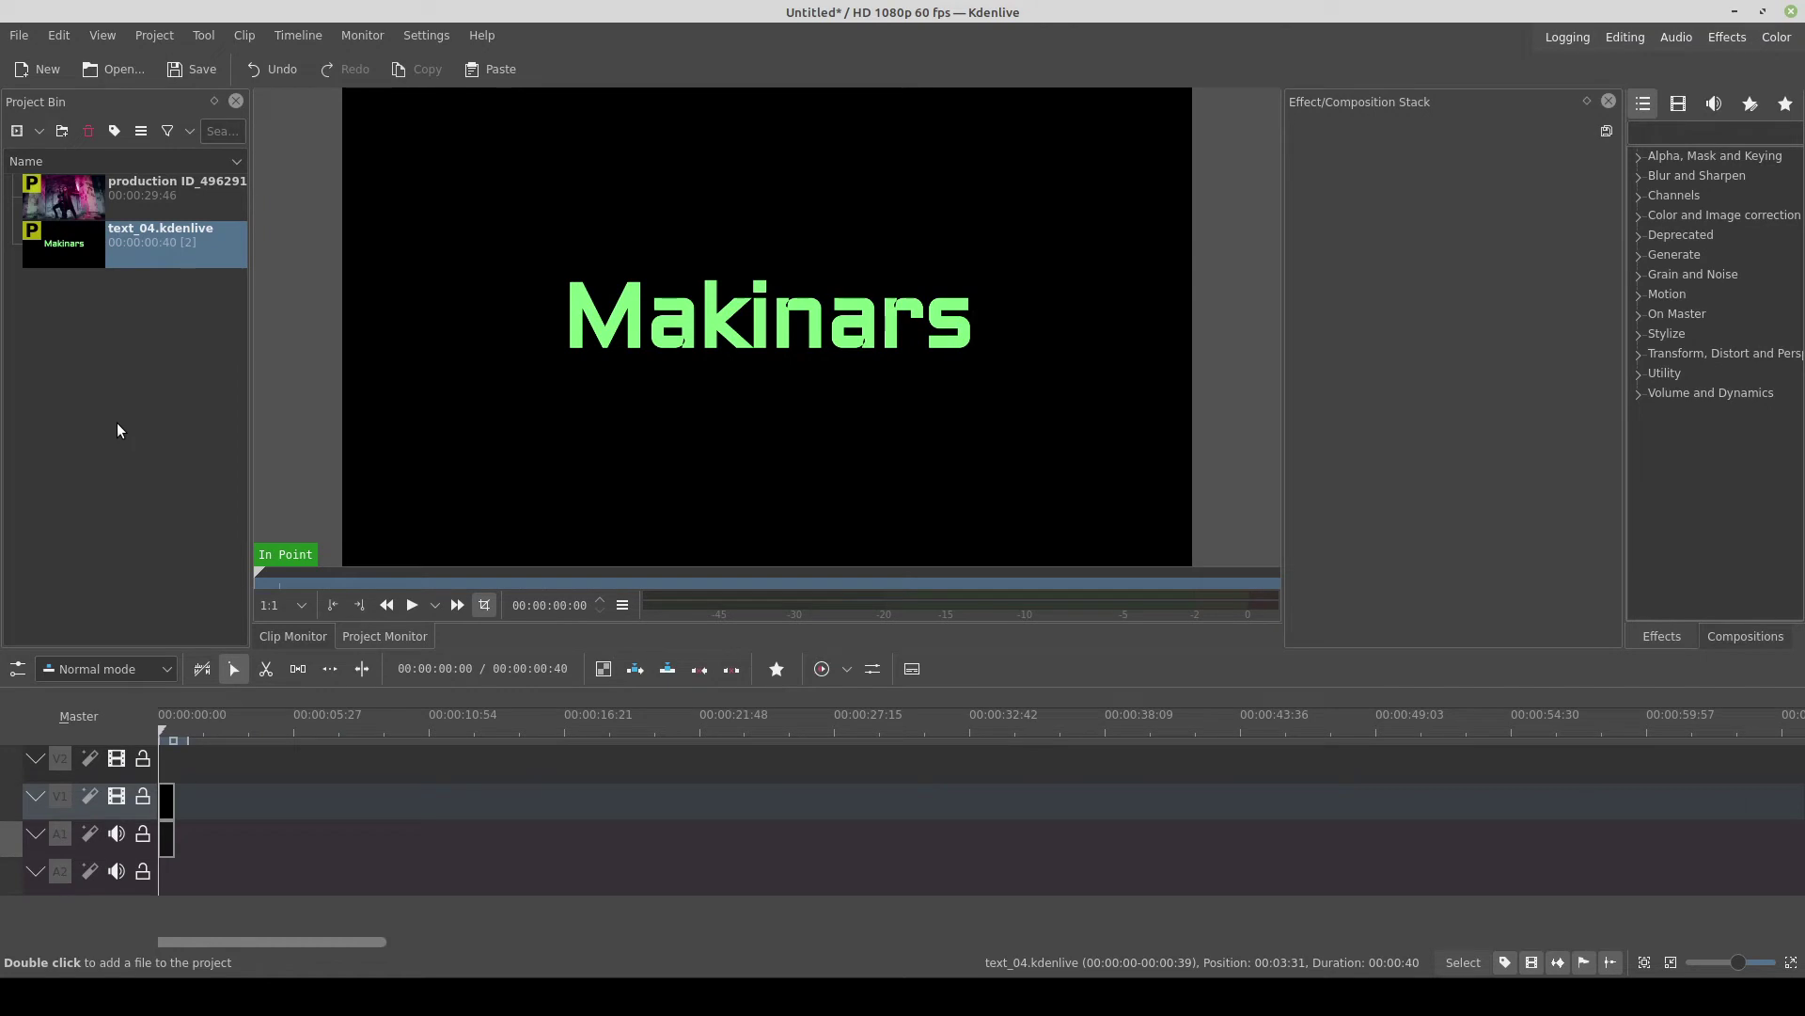
- Browse the text_0x title project files and copy text_06.kdenlive with Copiar
double_click(179, 413)
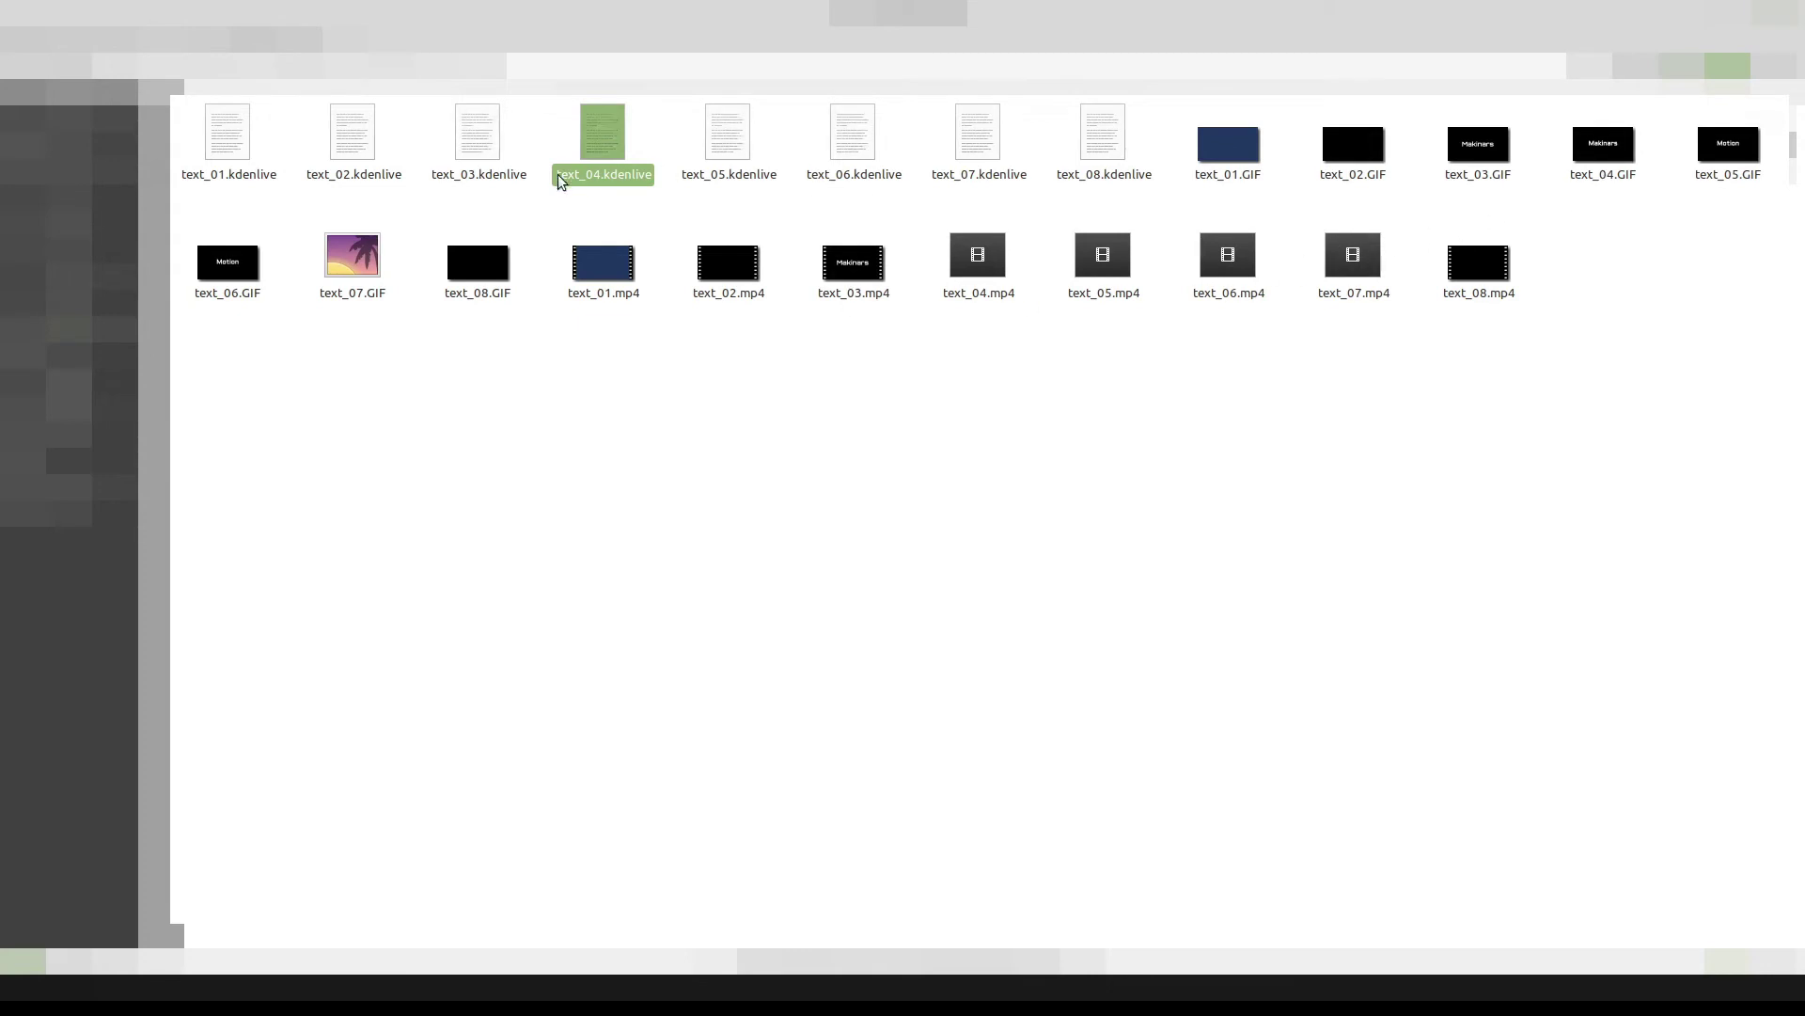
click(238, 162)
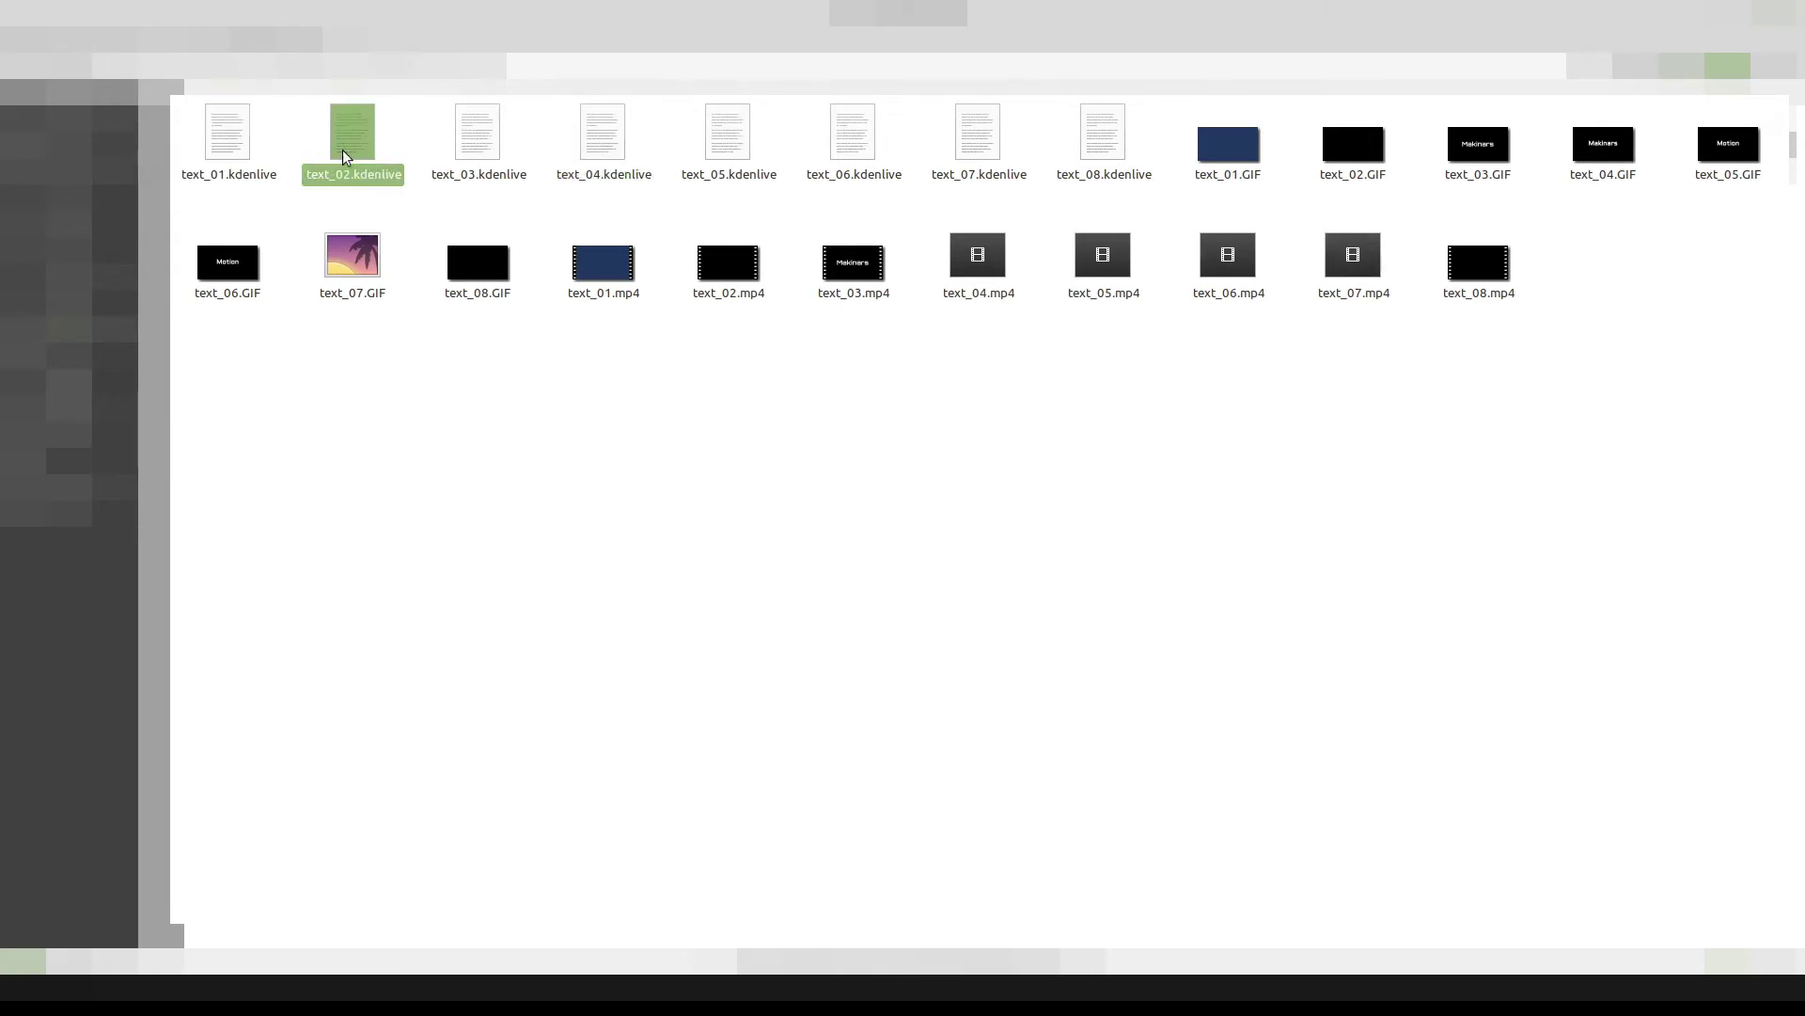
click(343, 150)
click(482, 149)
click(581, 139)
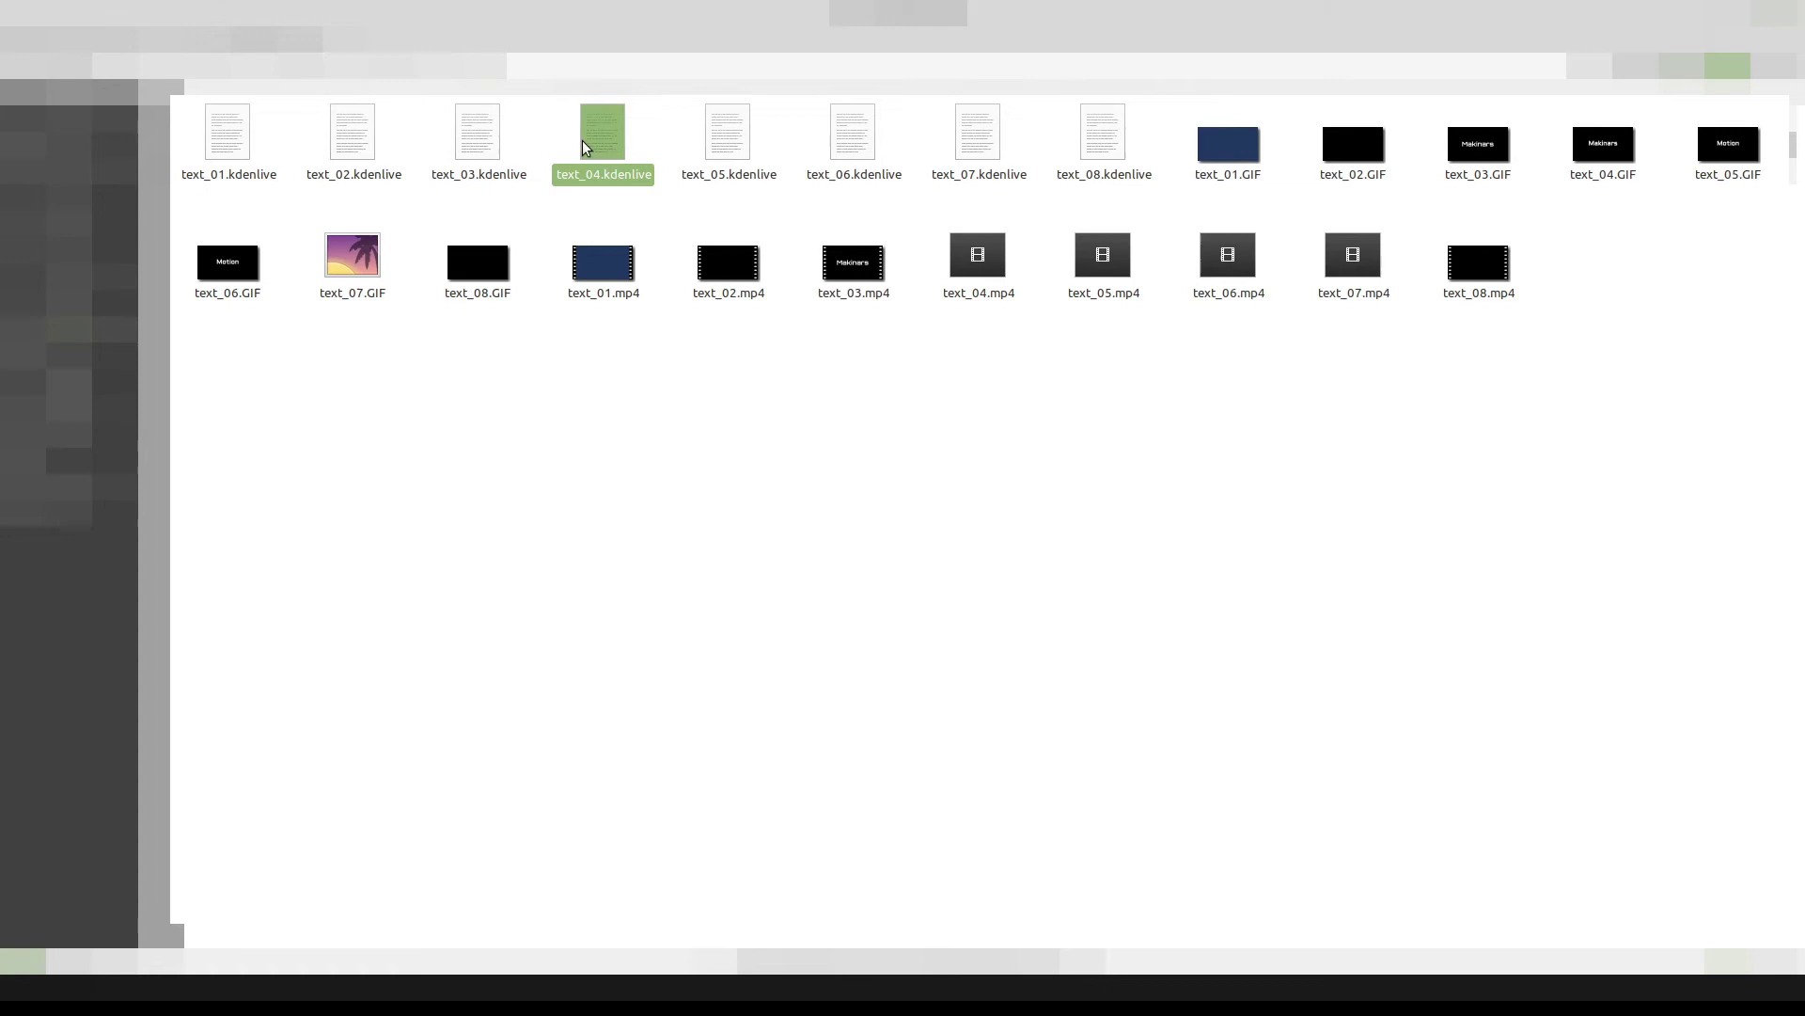
click(728, 135)
click(836, 143)
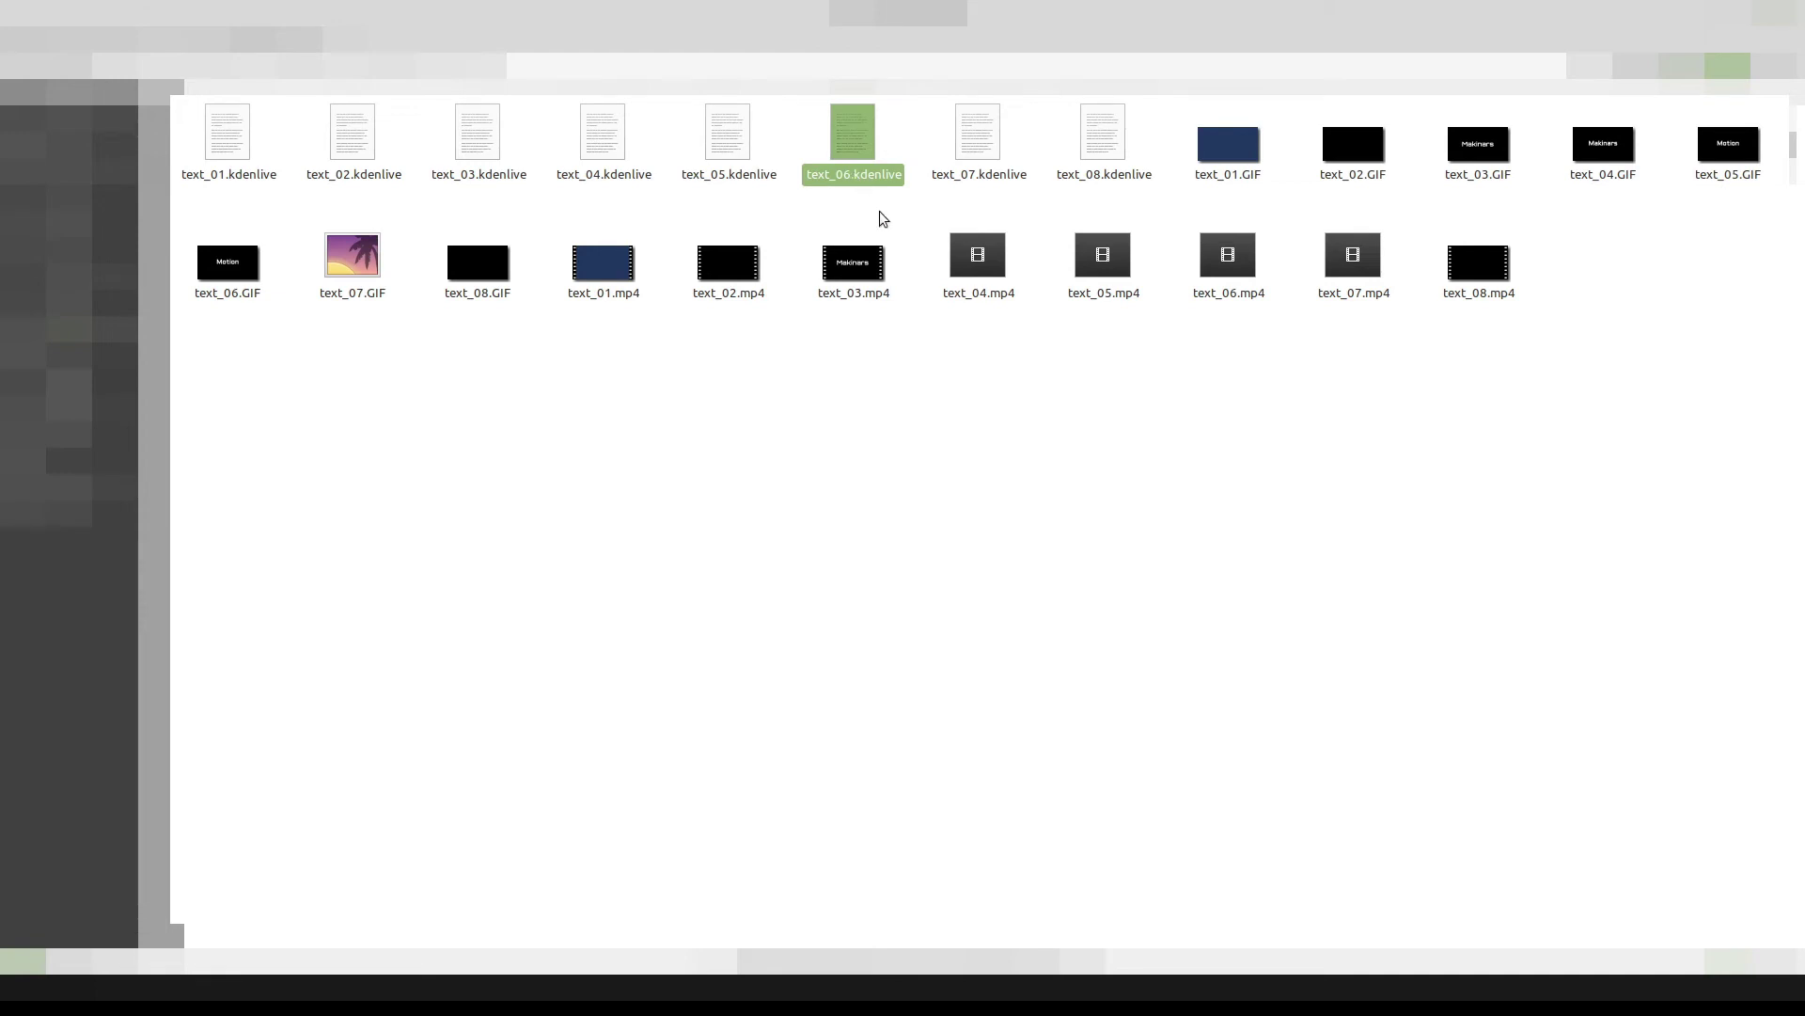
right_click(862, 185)
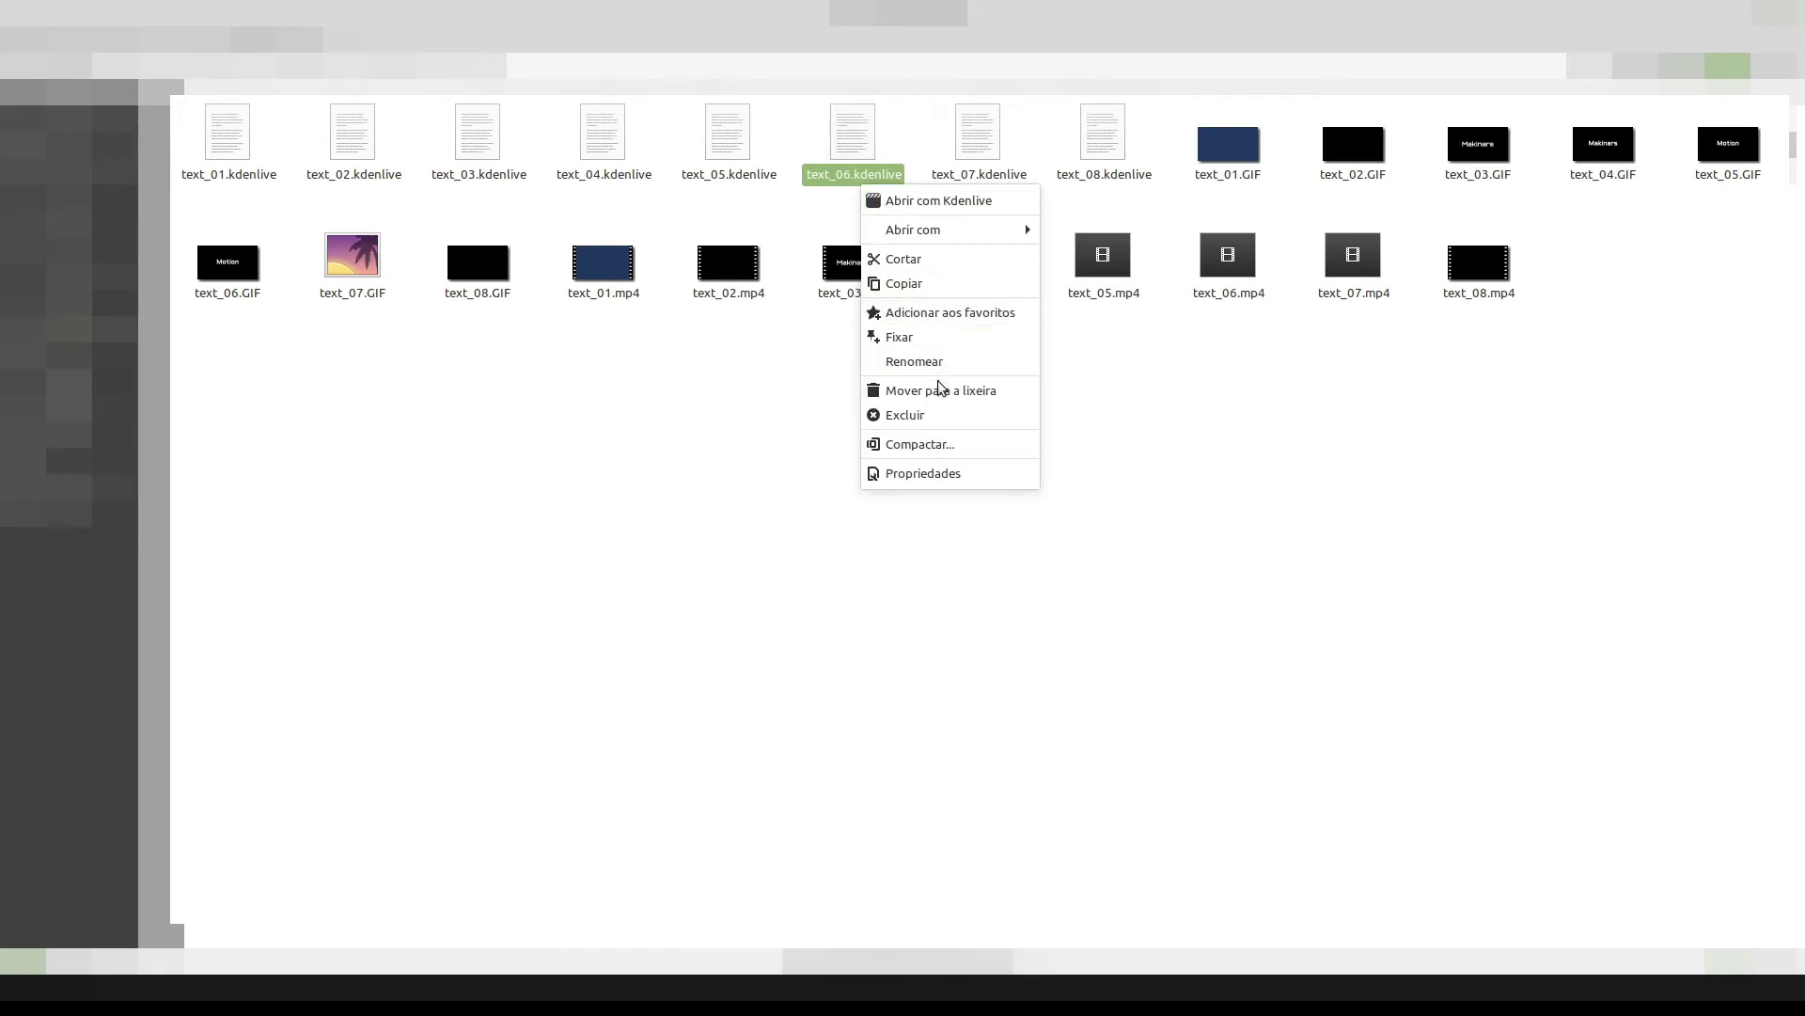
click(934, 283)
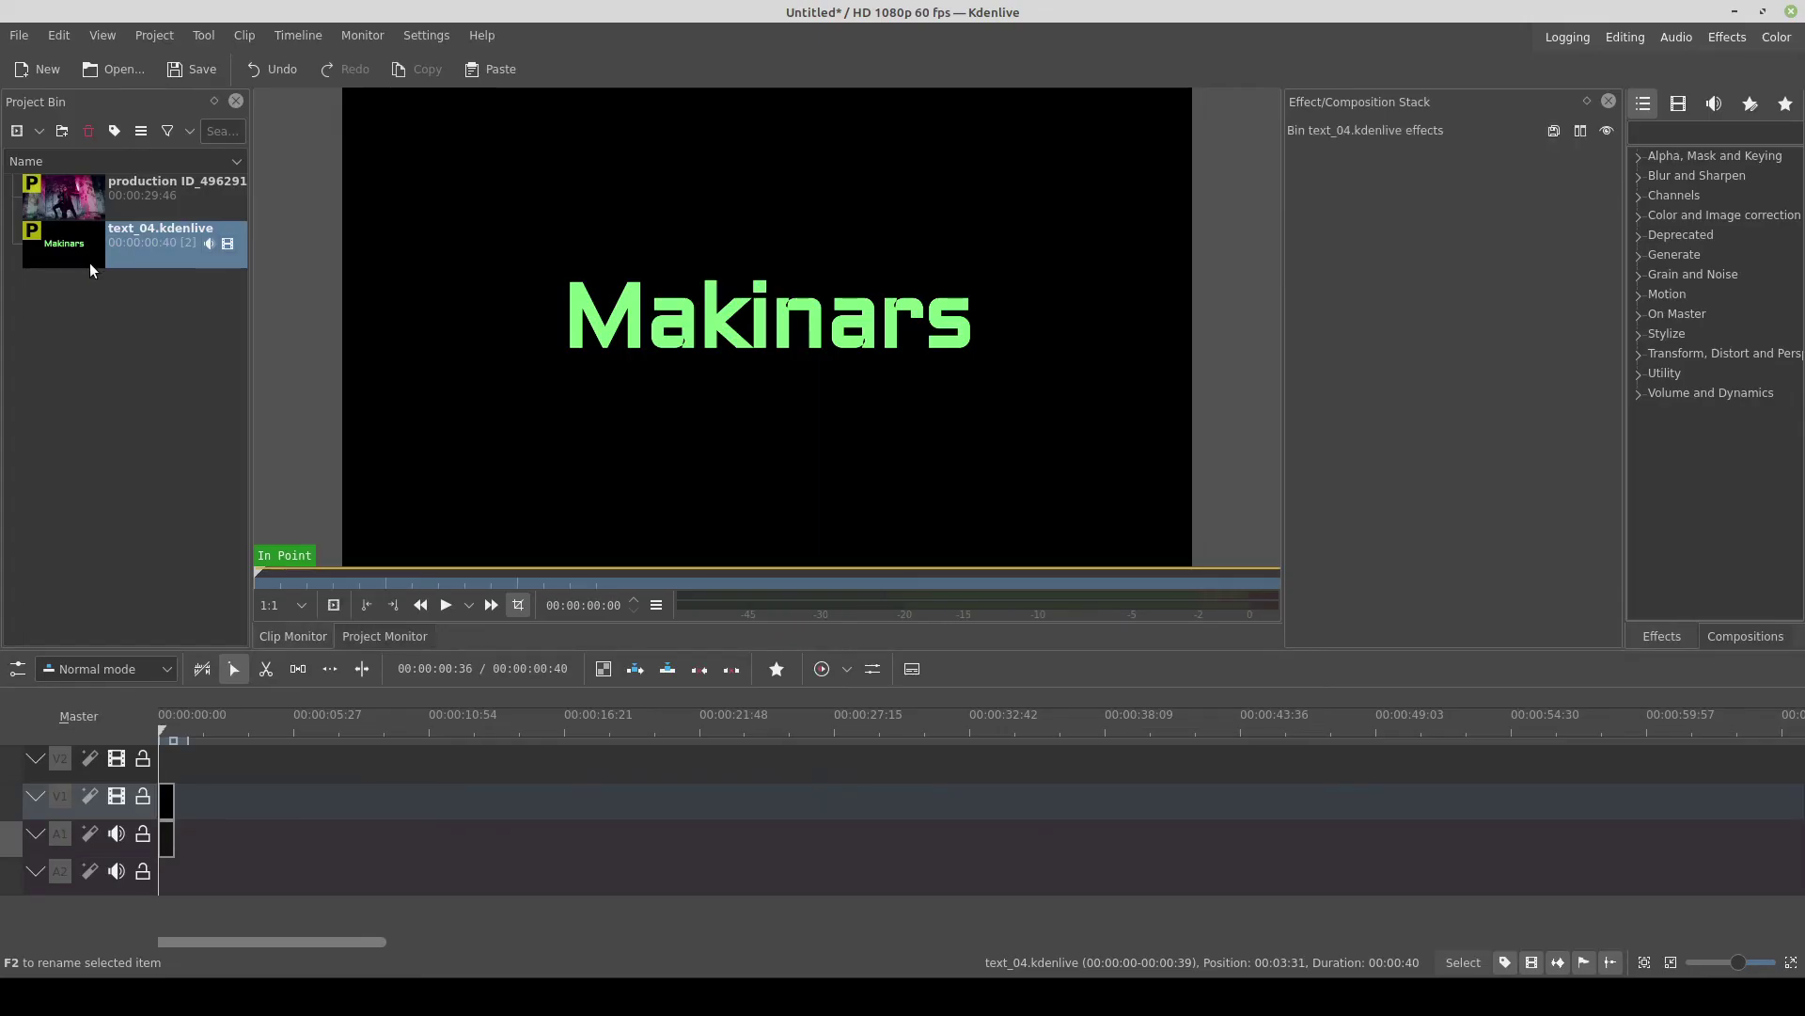
- Replace the text_04 title in the bin with text_06.kdenlive and preview it
click(1047, 498)
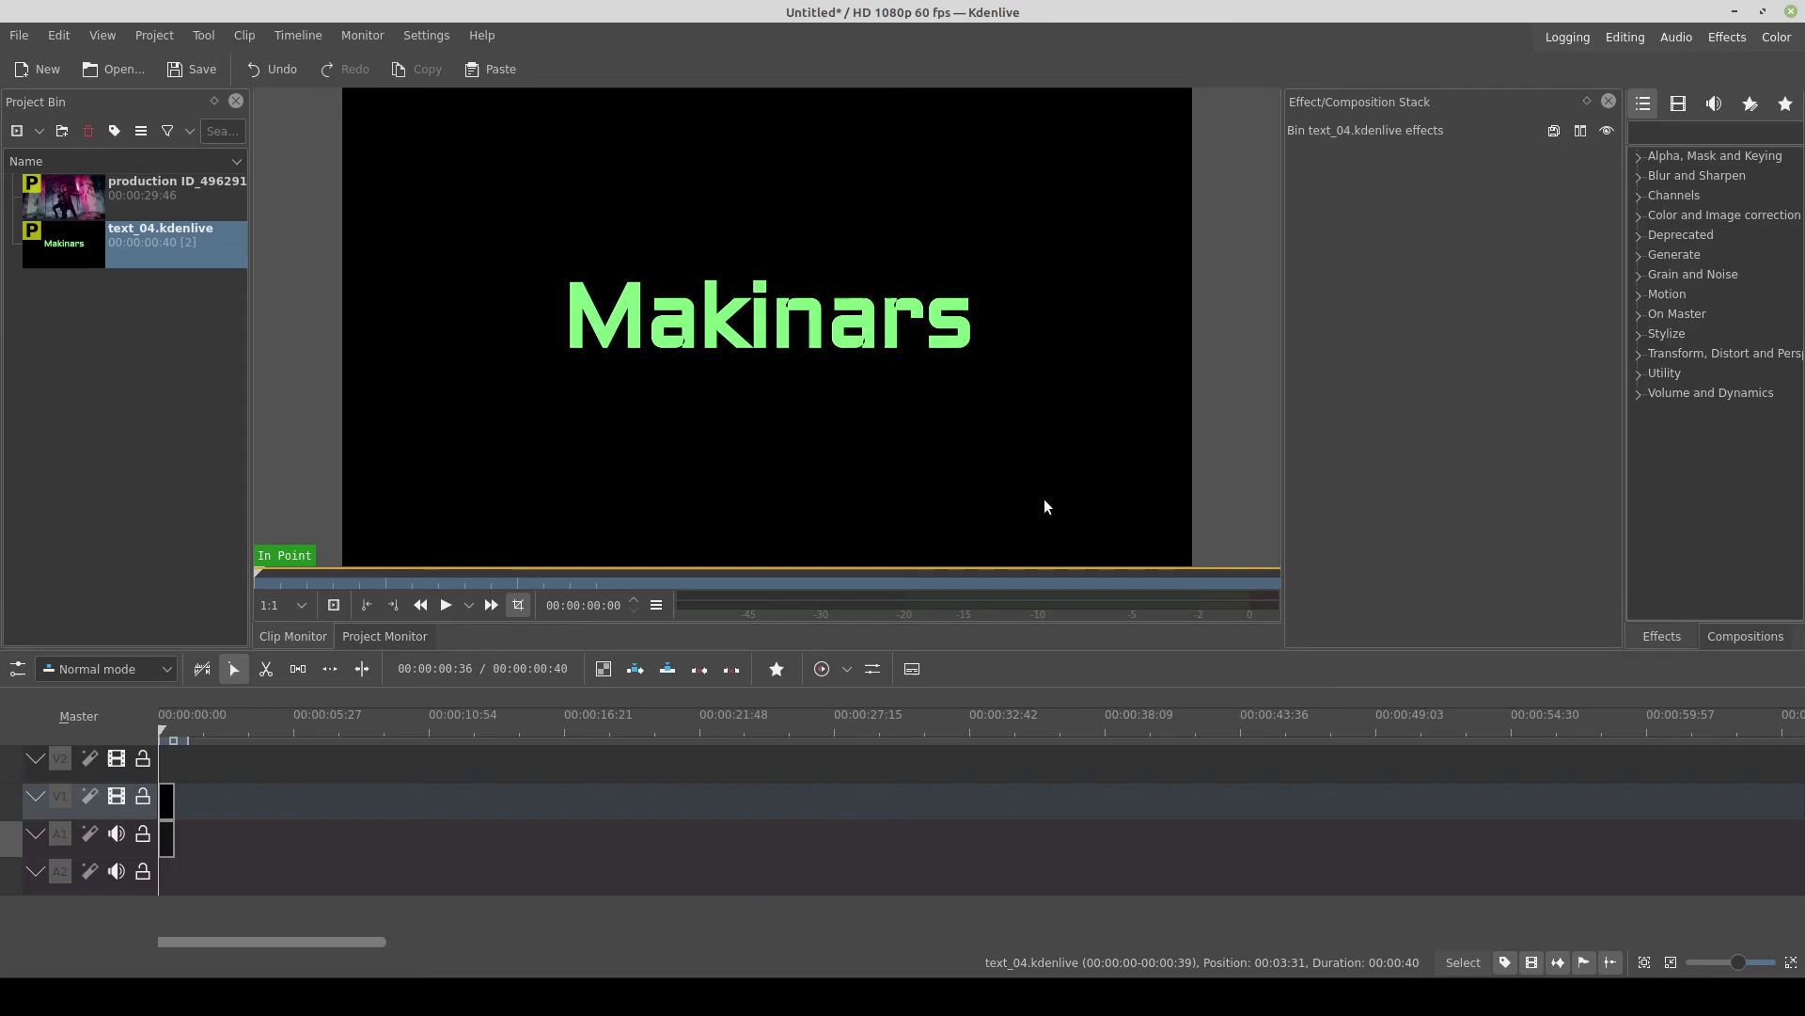
key(alt+Tab)
drag(447, 254, 117, 361)
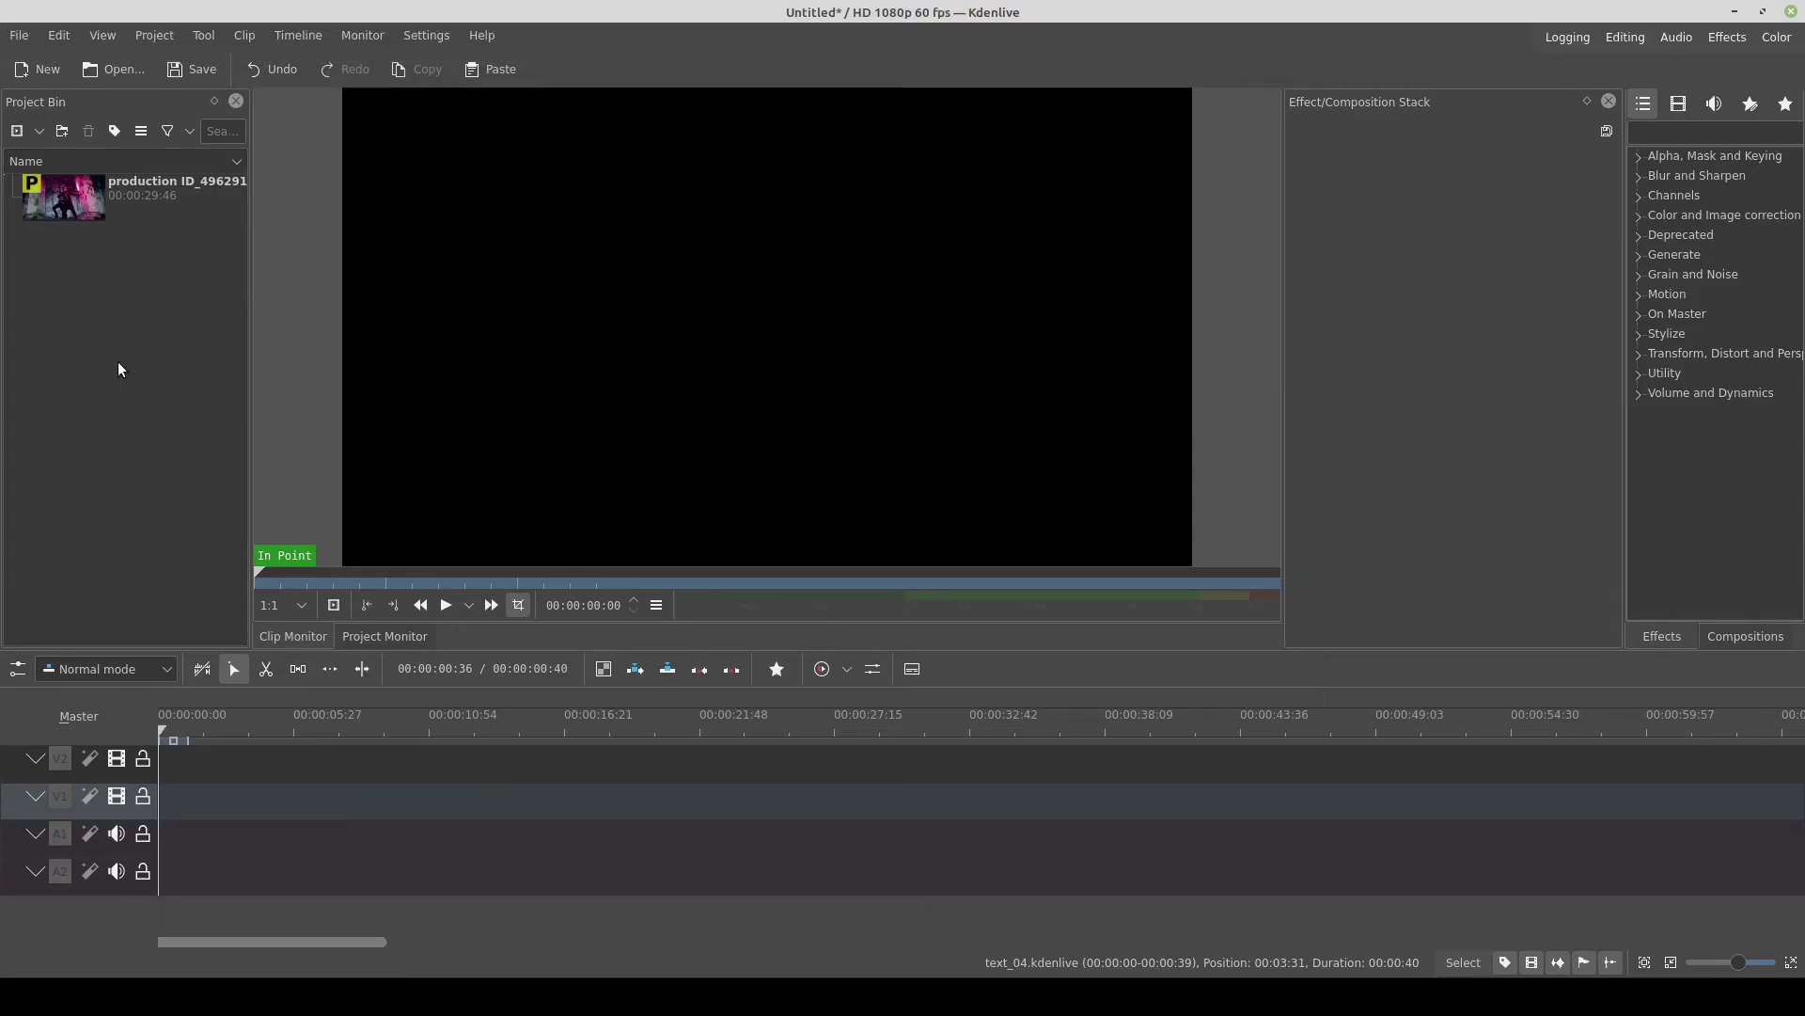
click(80, 236)
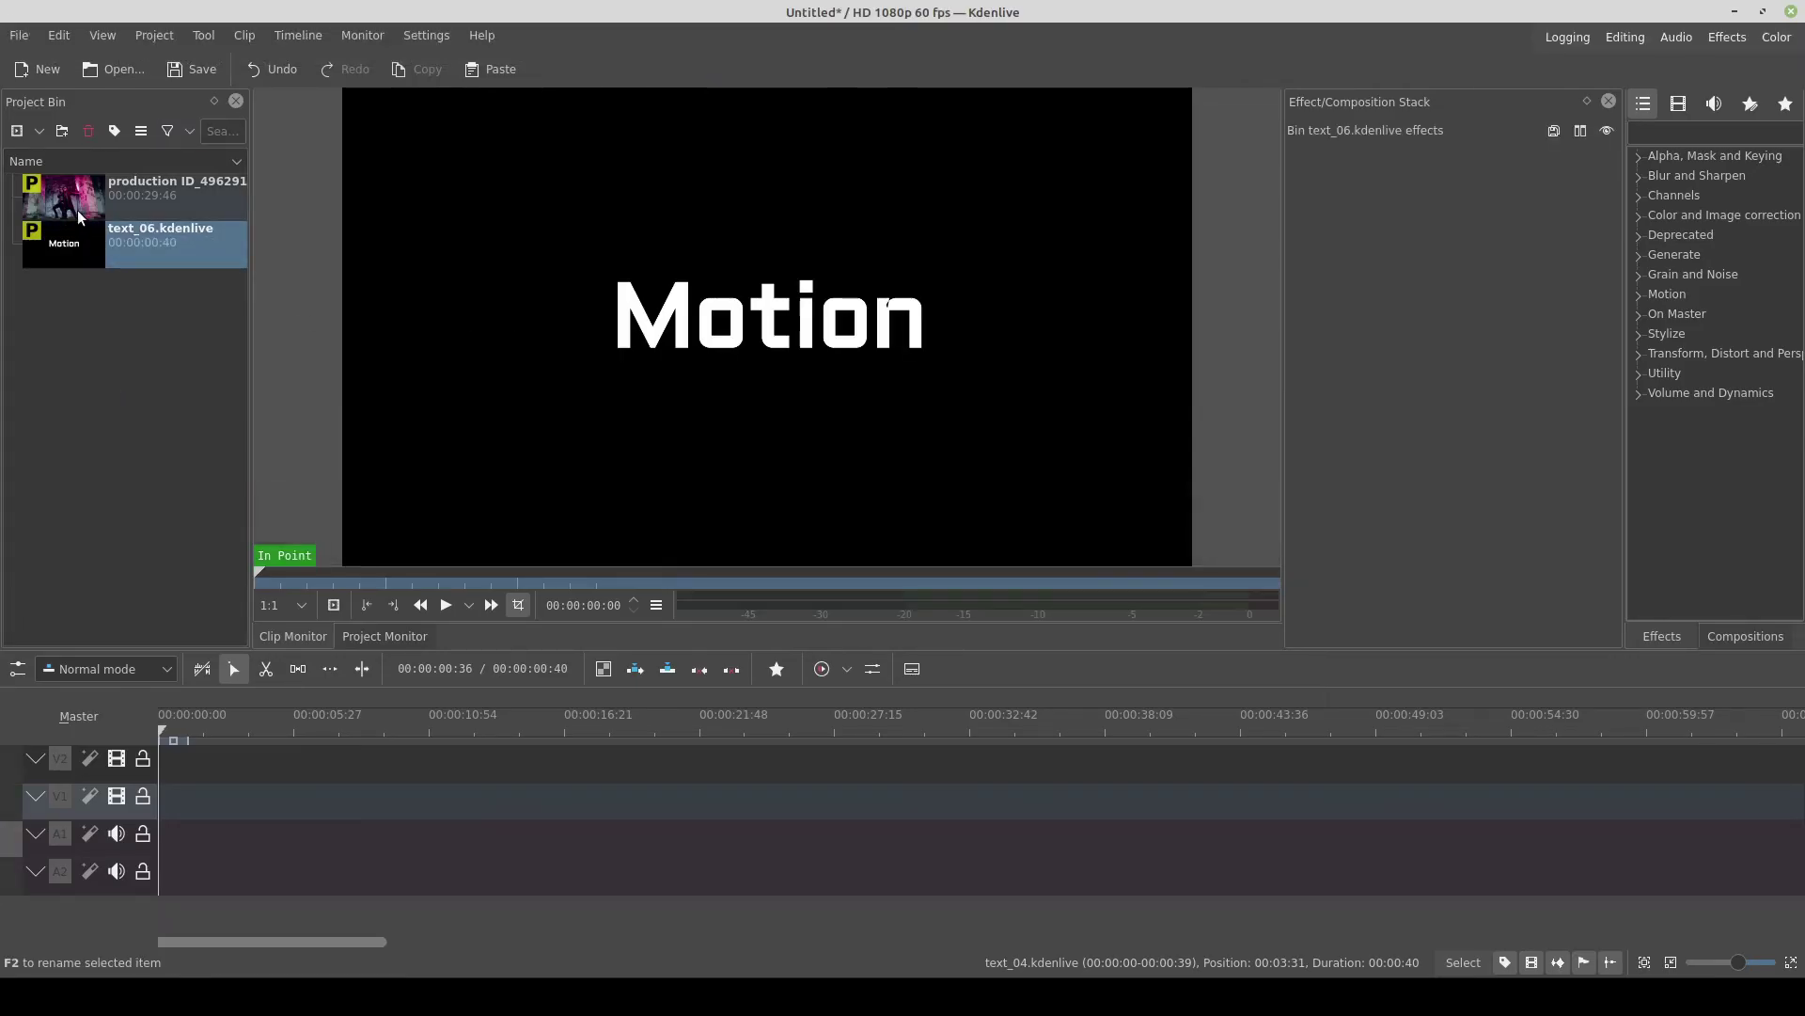
- Place the production video and text_06 title on the timeline, moving the video to the start
drag(77, 210, 180, 813)
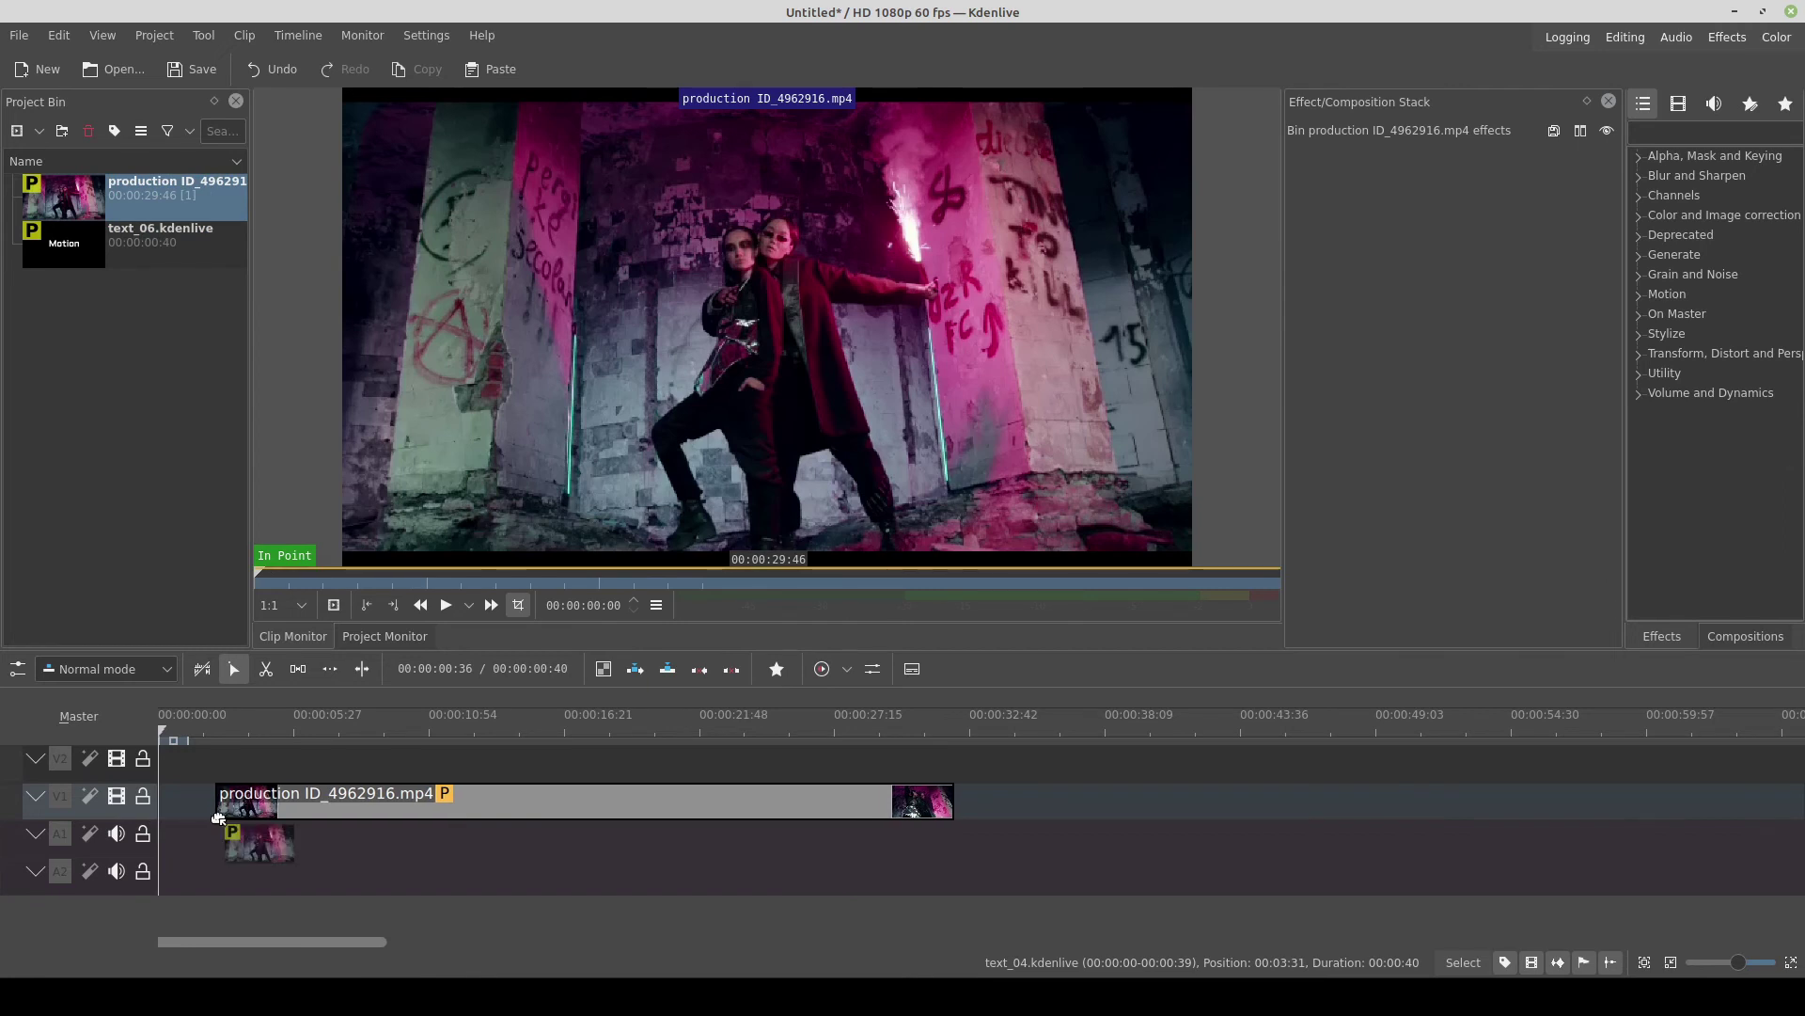
mouse_move(109, 263)
mouse_down()
mouse_move(226, 770)
mouse_move(162, 776)
mouse_up()
drag(291, 809, 251, 810)
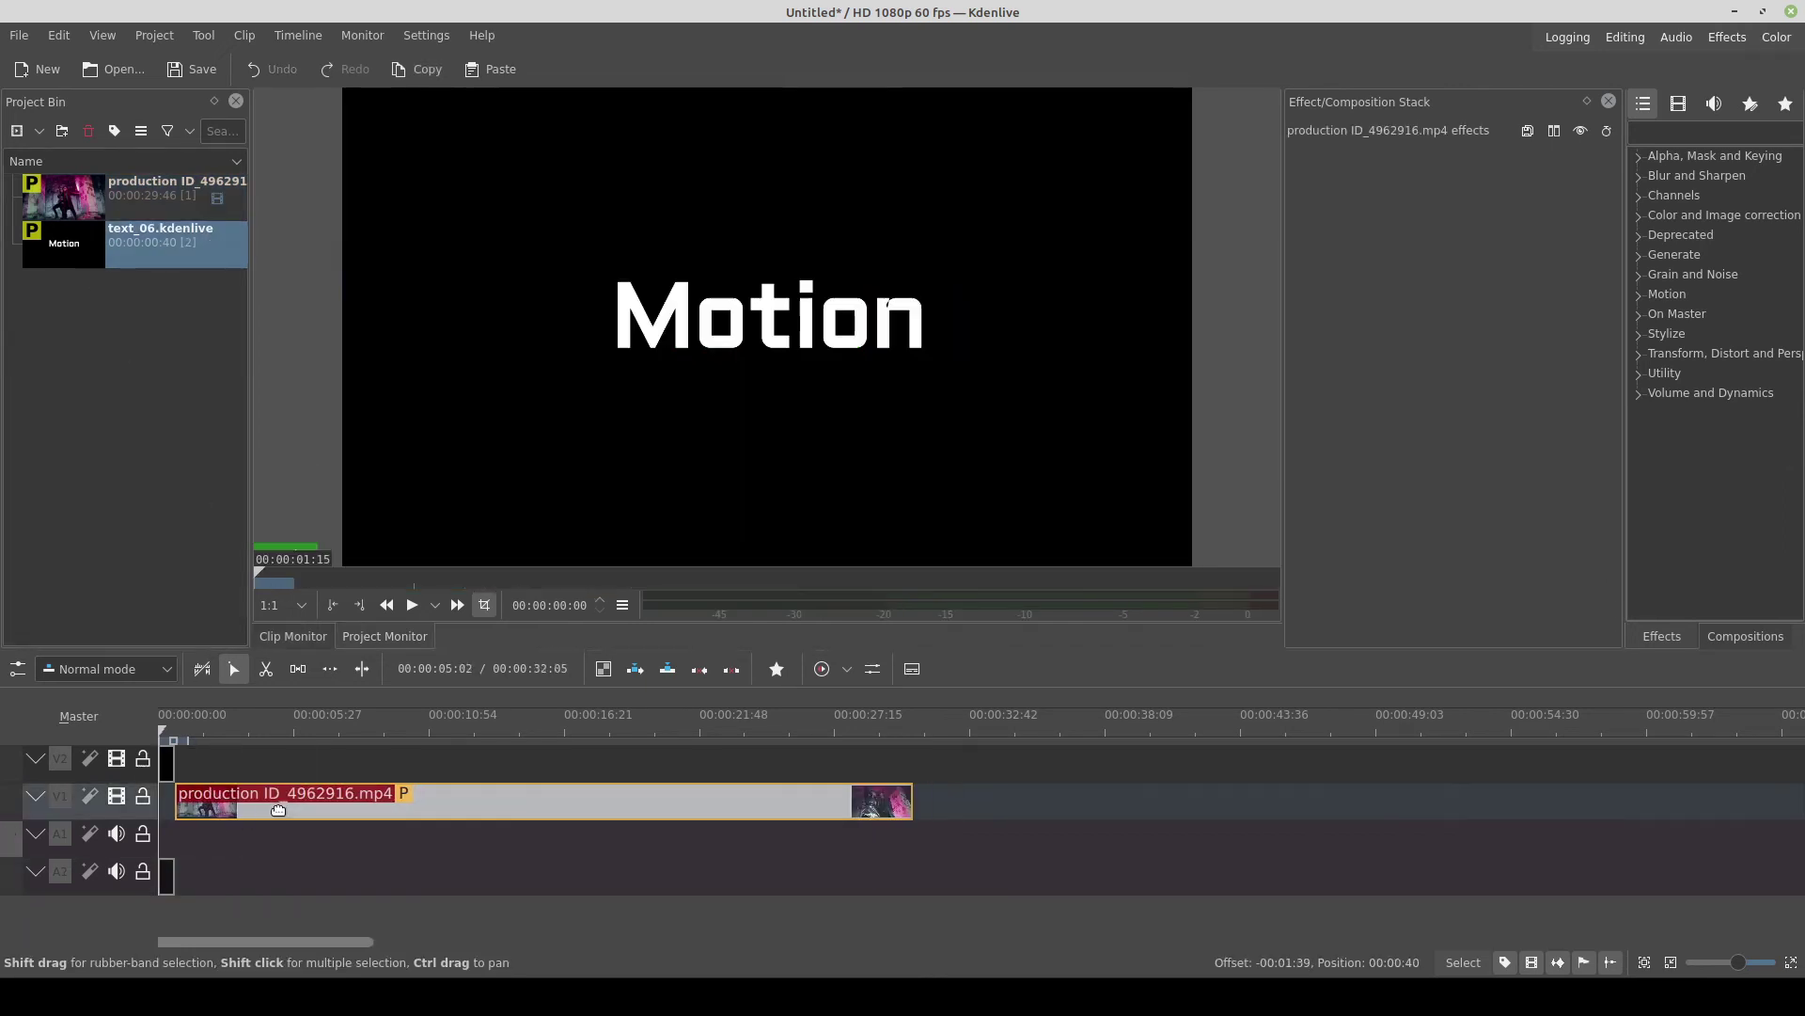
- Close the production clip's context menu, make track A2 active, and play the timeline
right_click(163, 766)
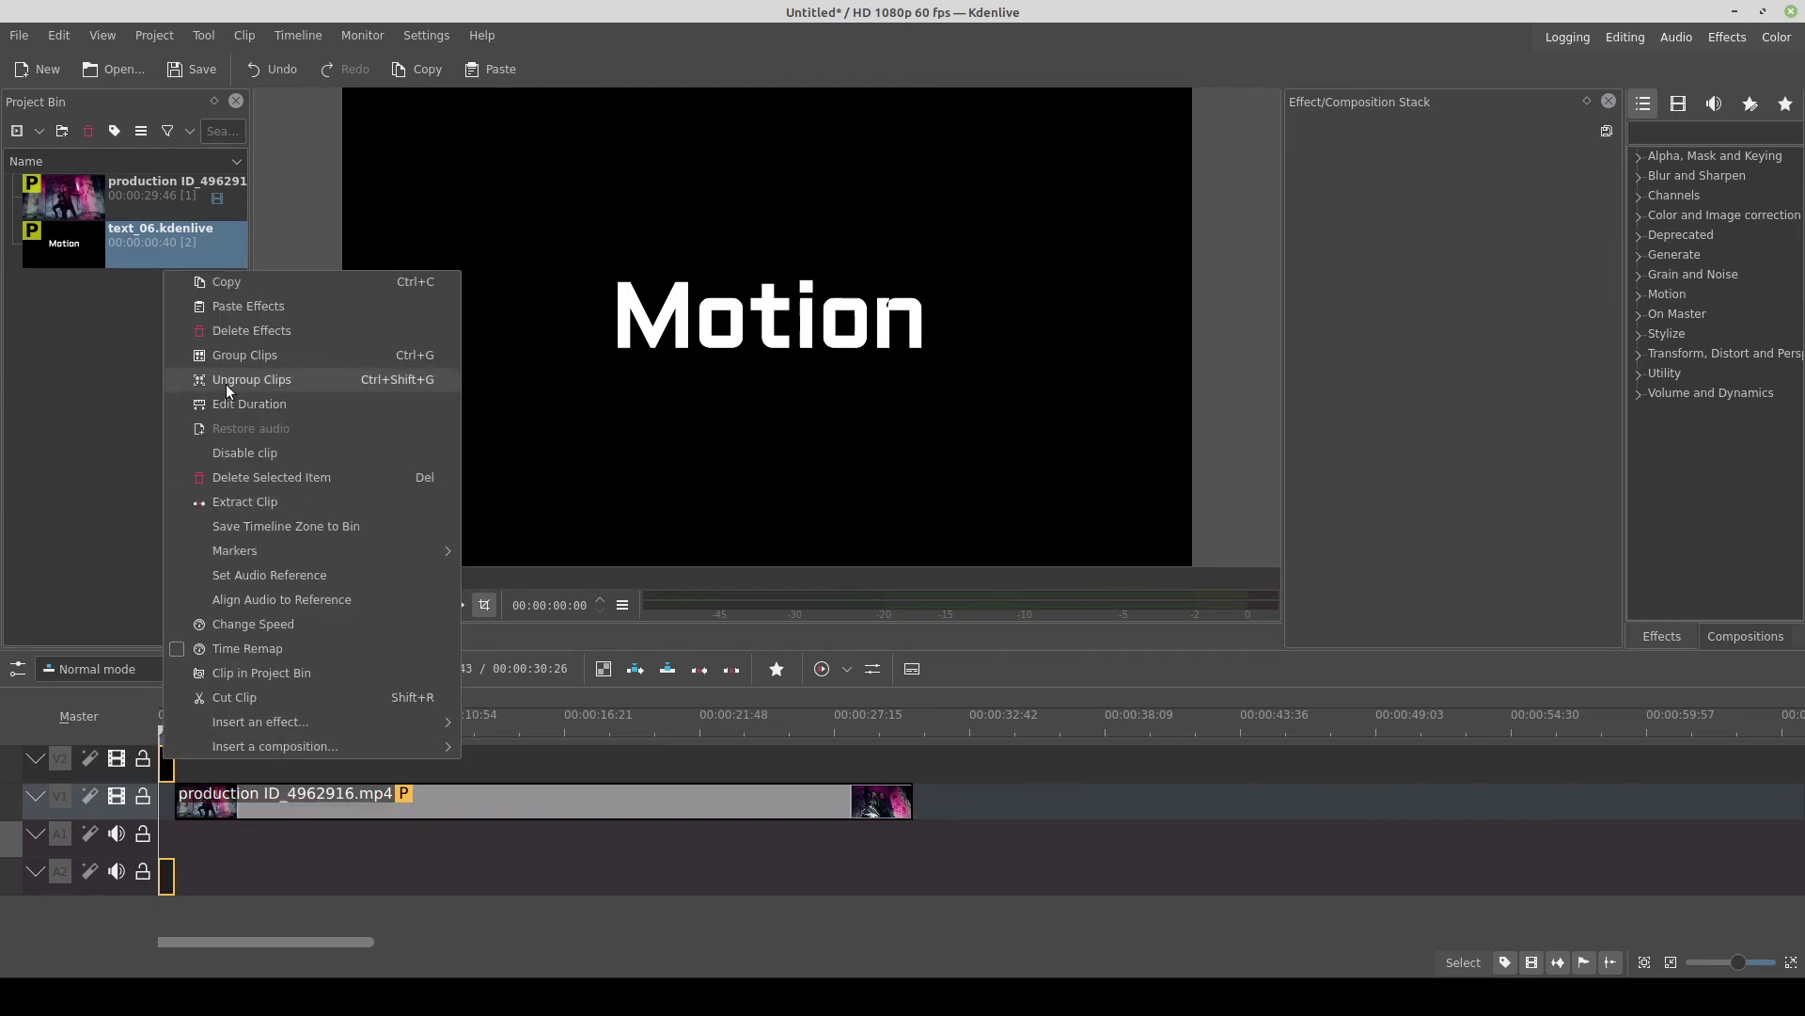
click(268, 379)
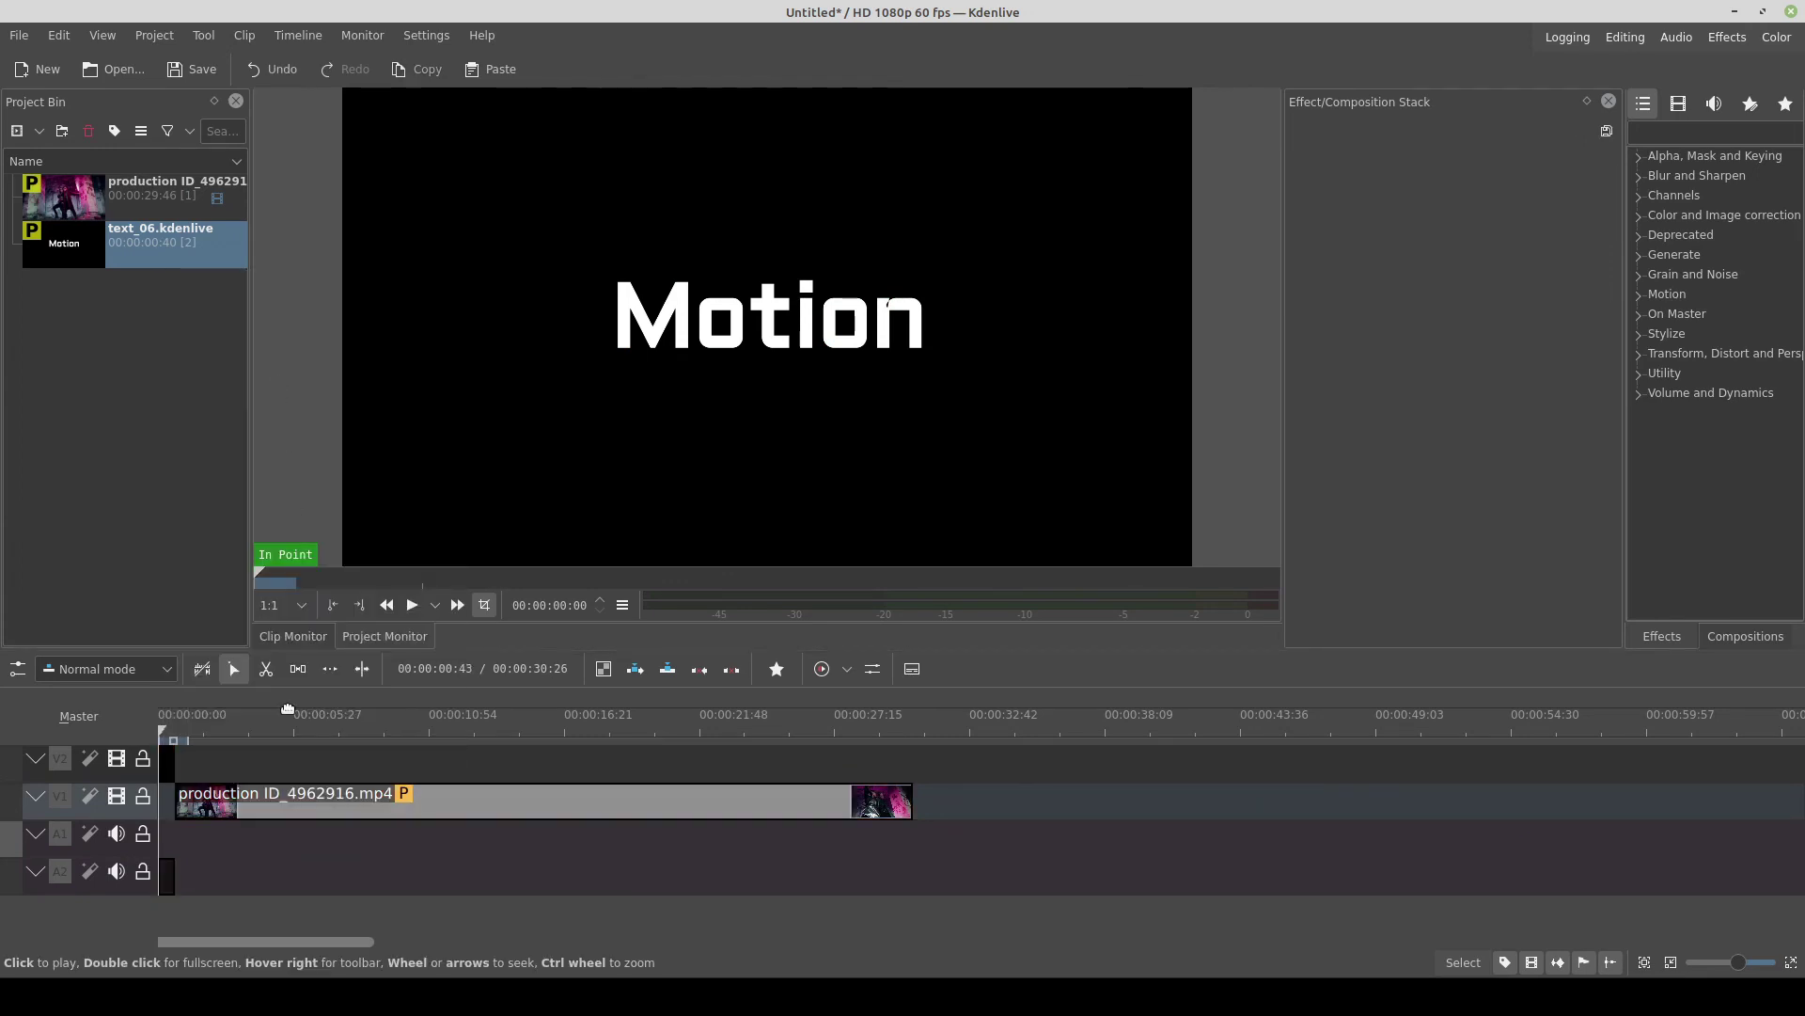
click(177, 874)
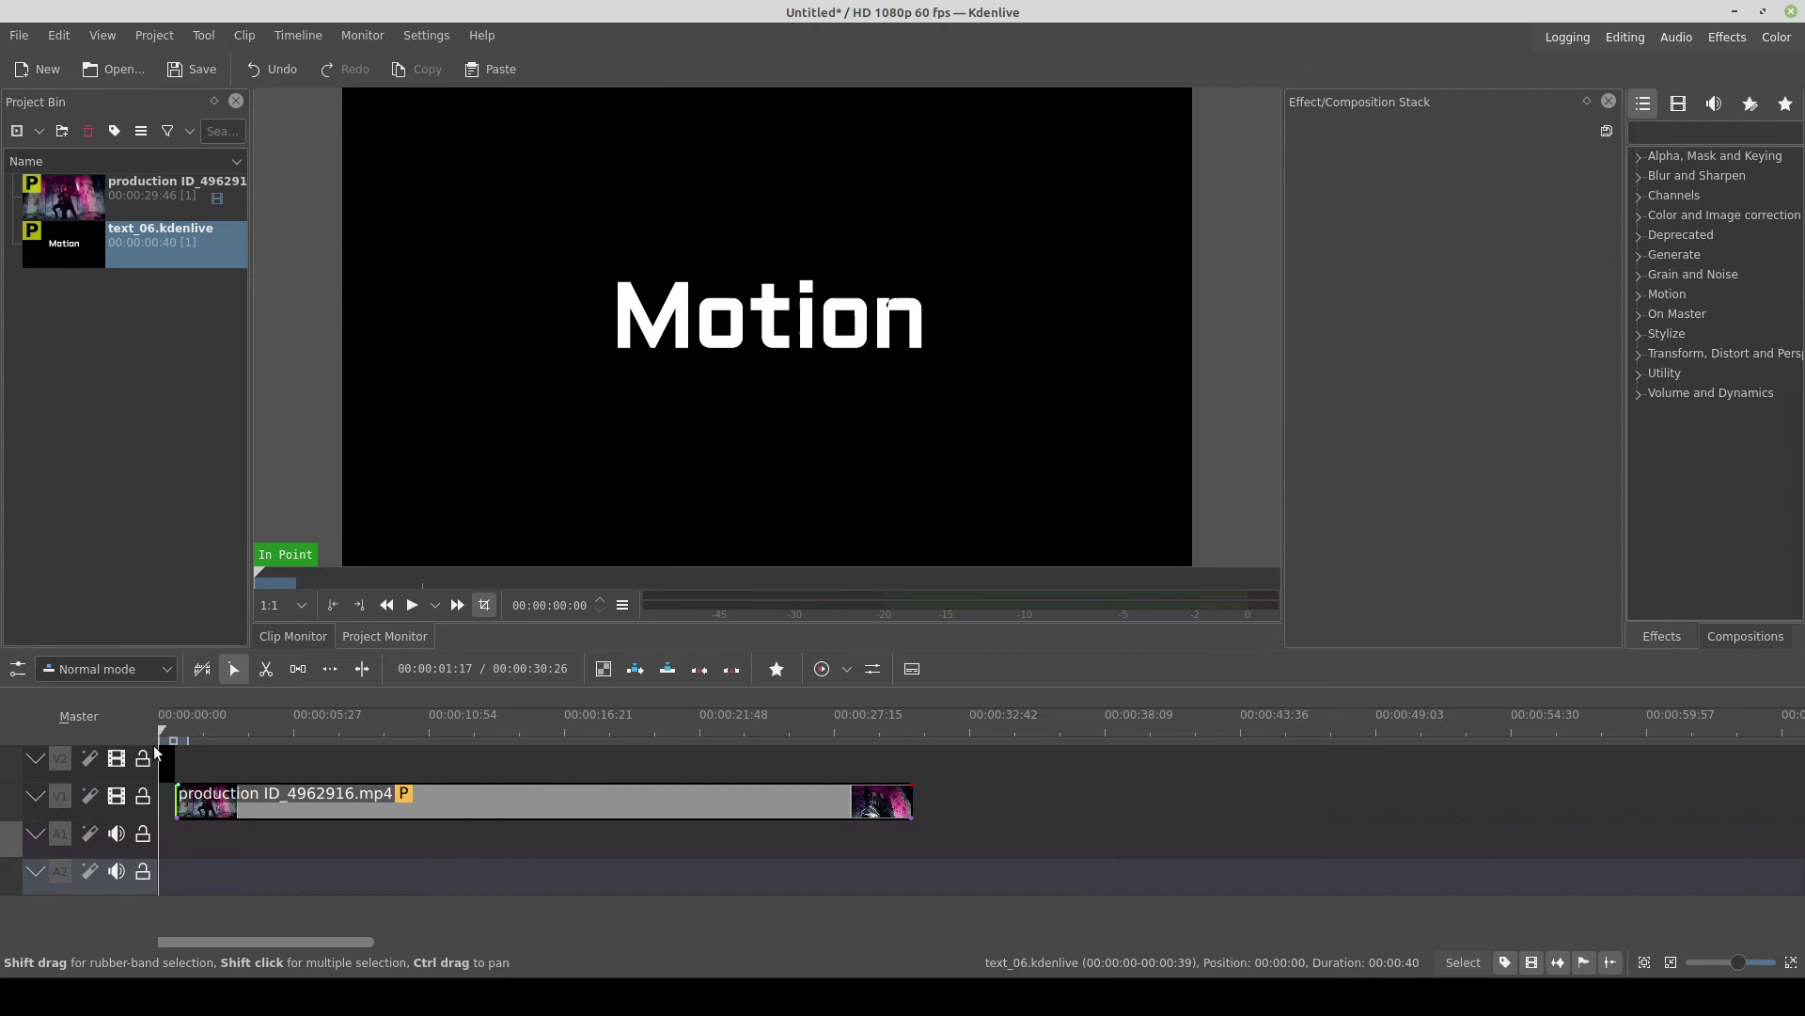
key(space)
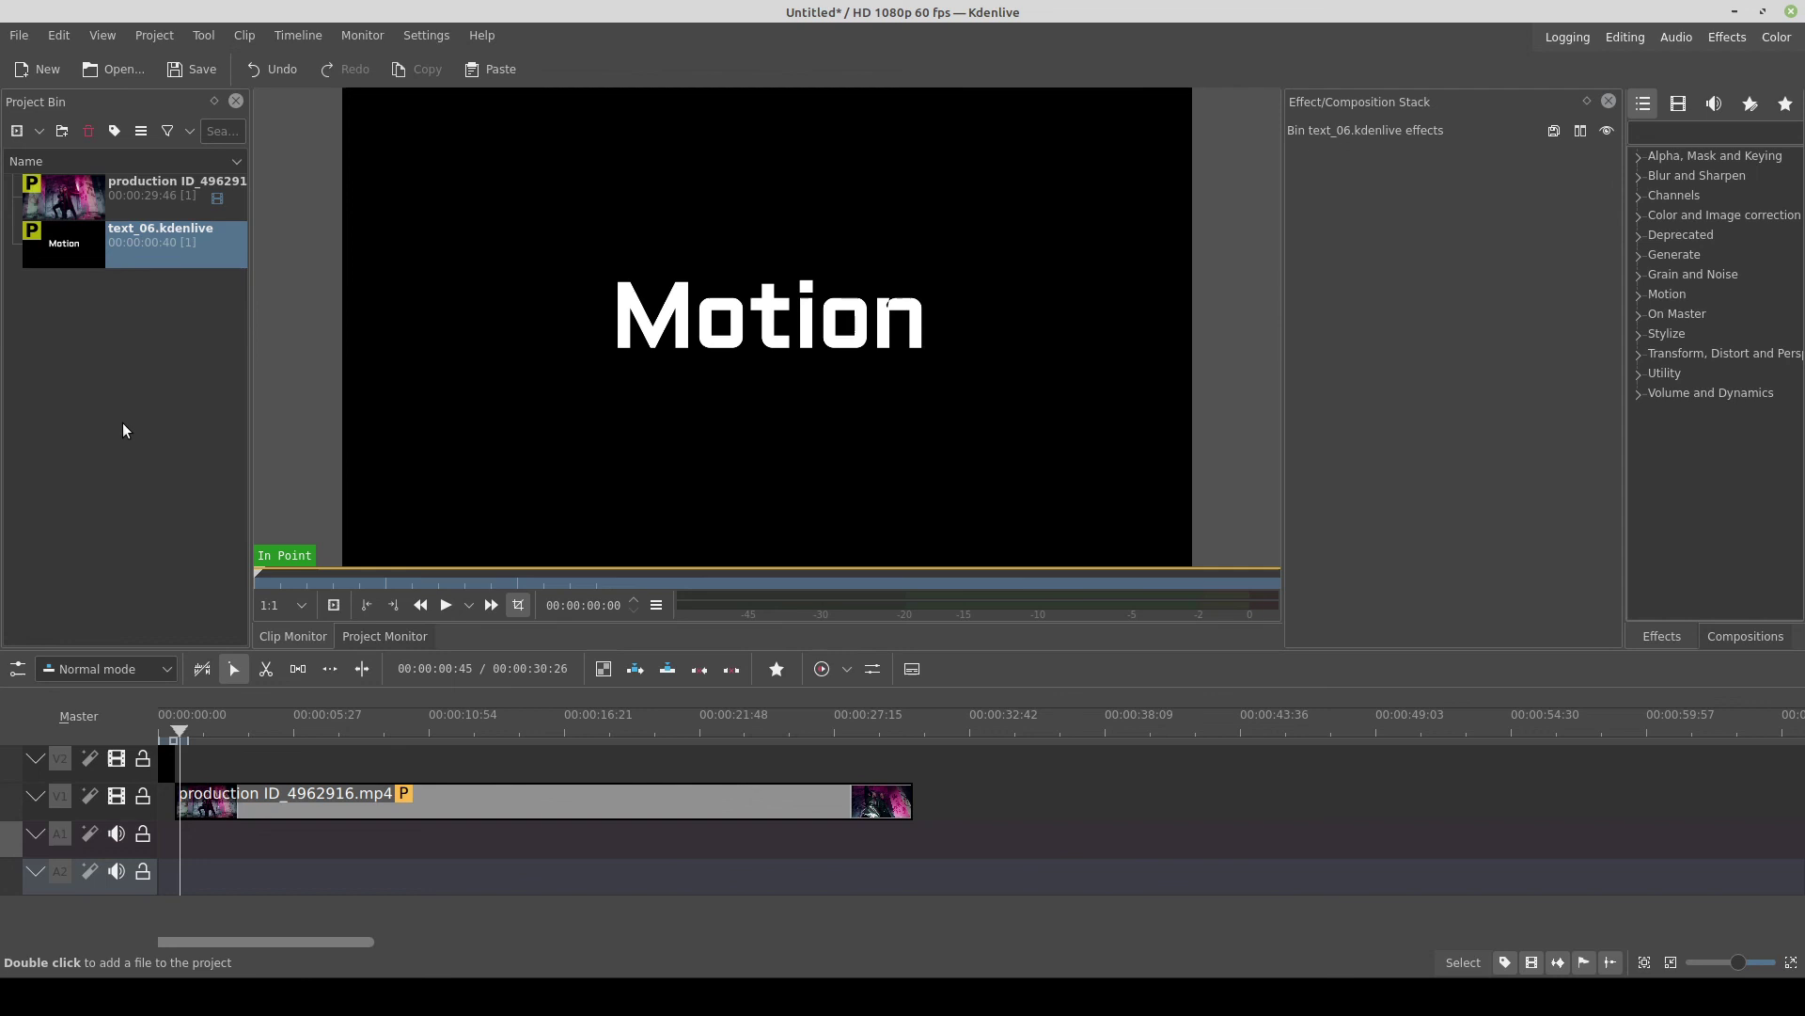
click(217, 428)
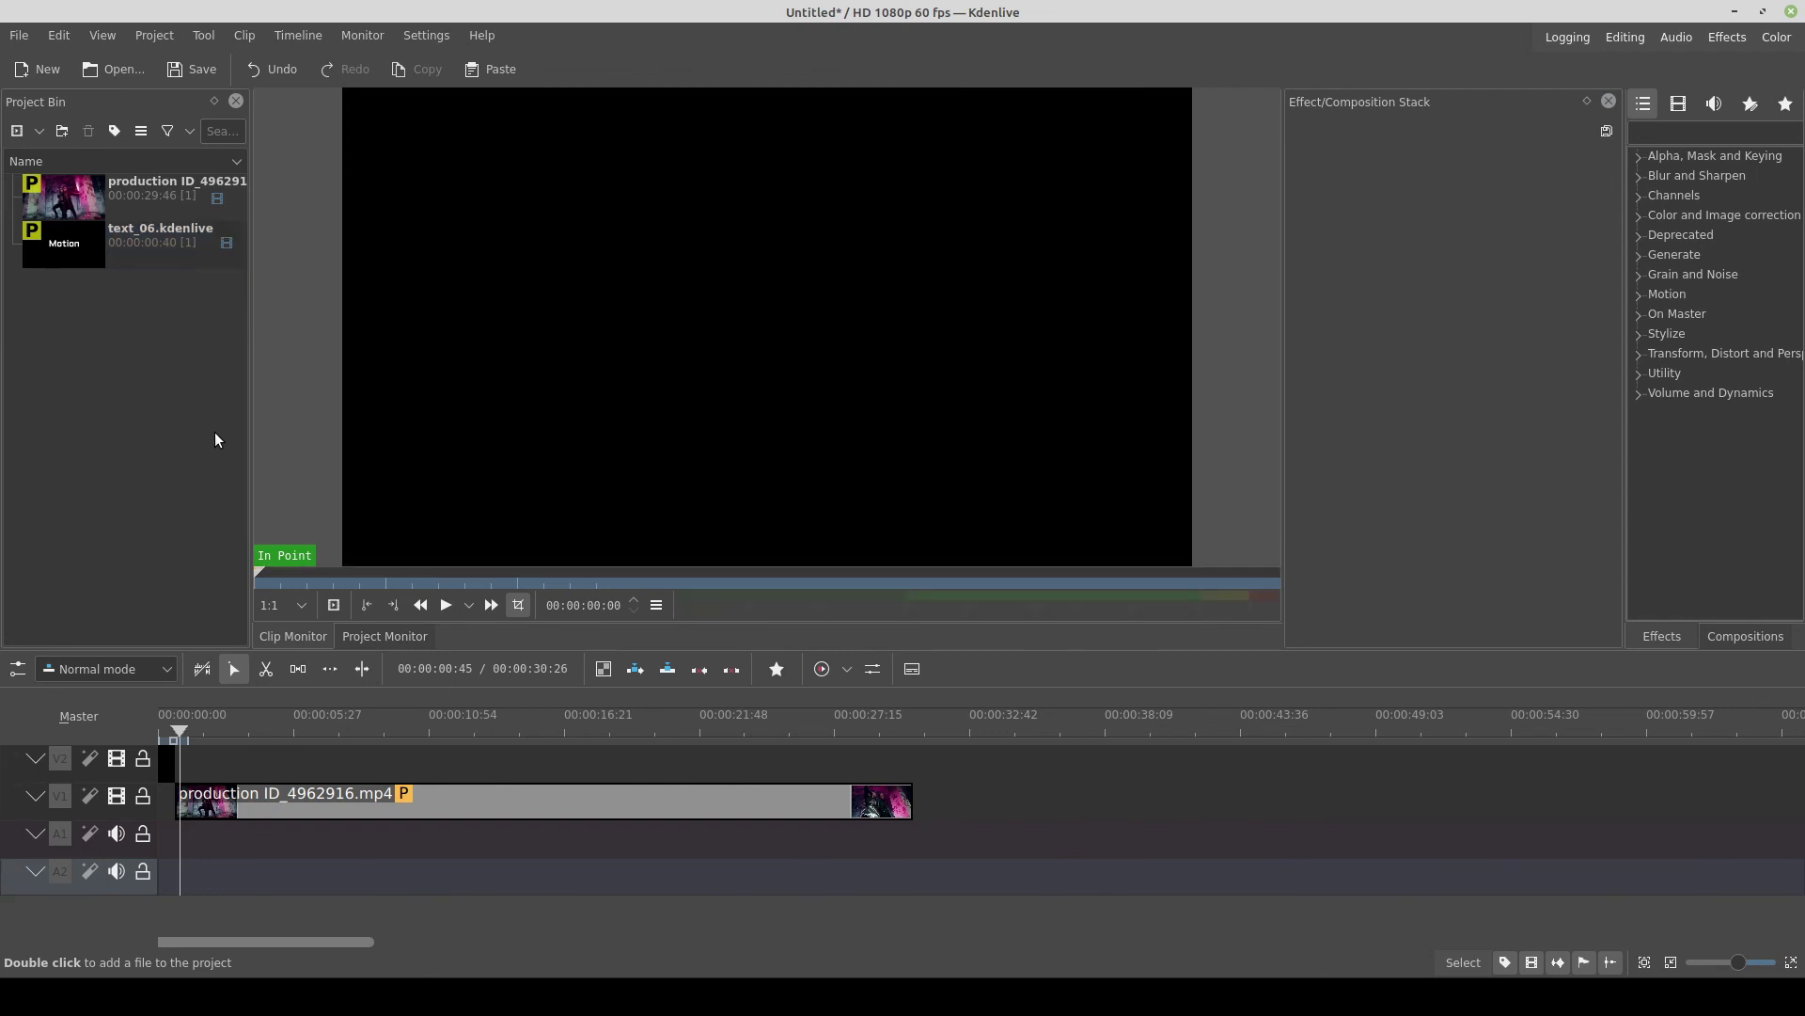
click(102, 261)
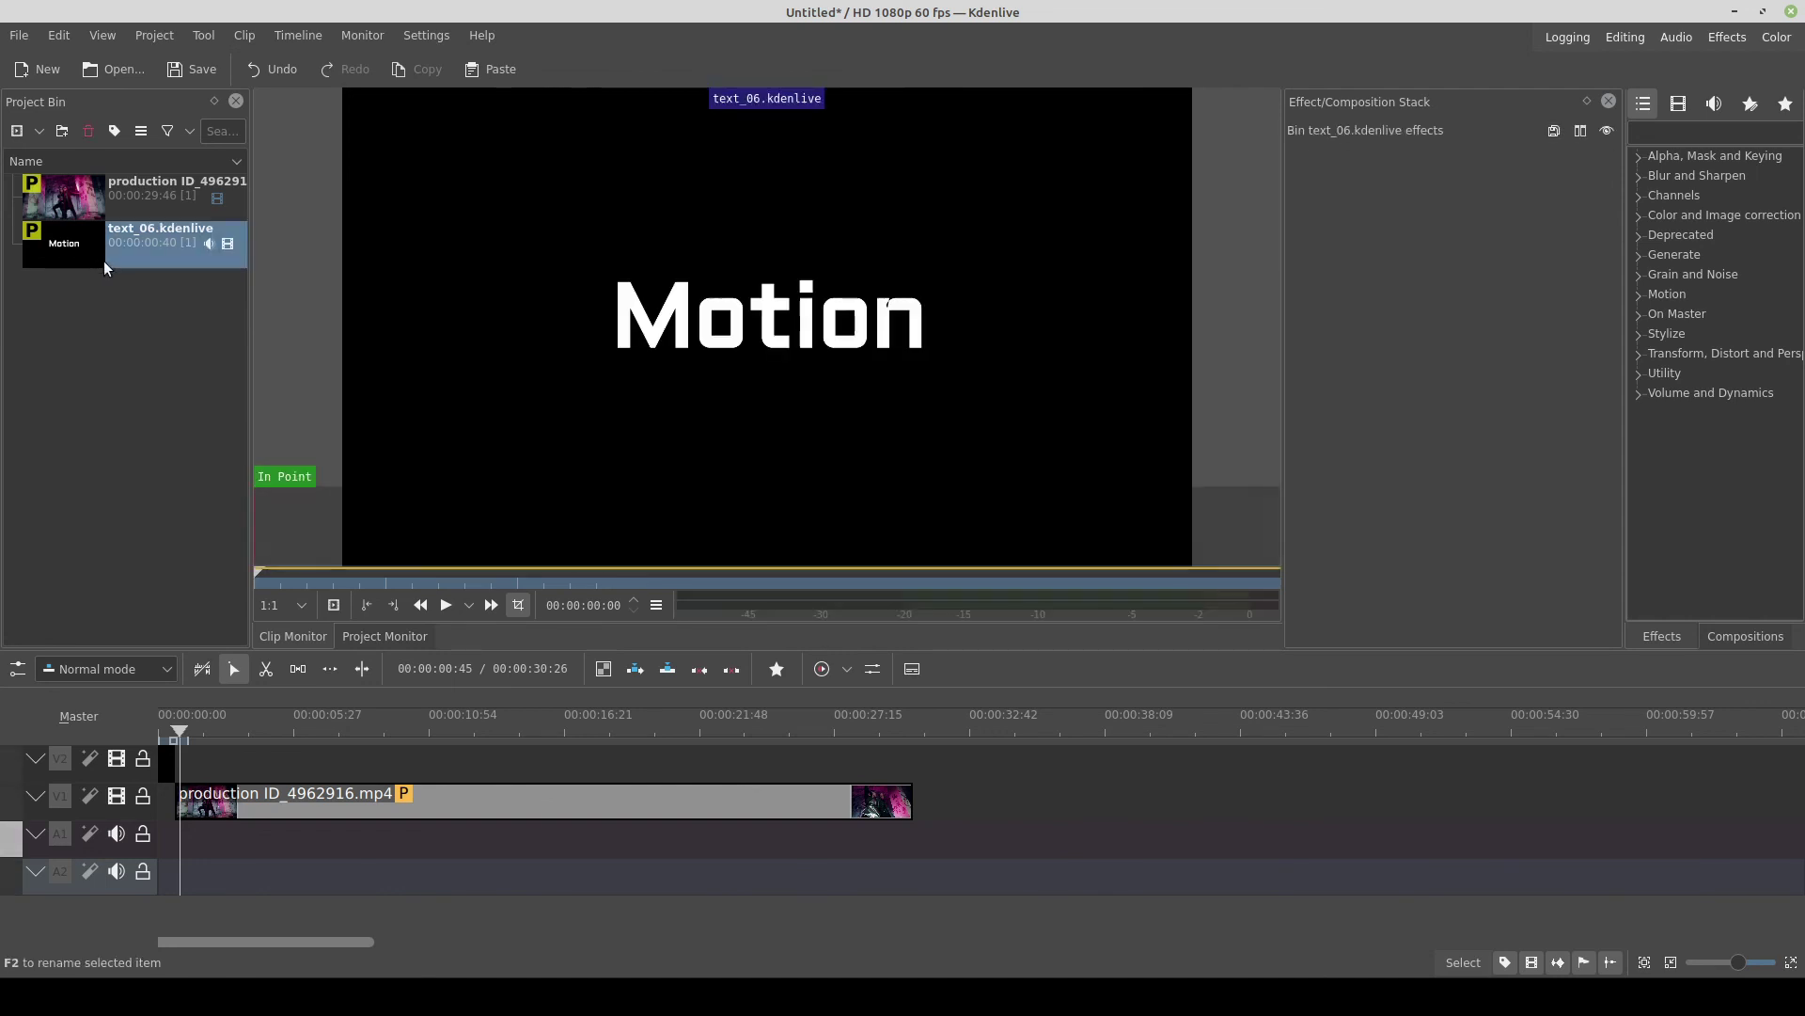